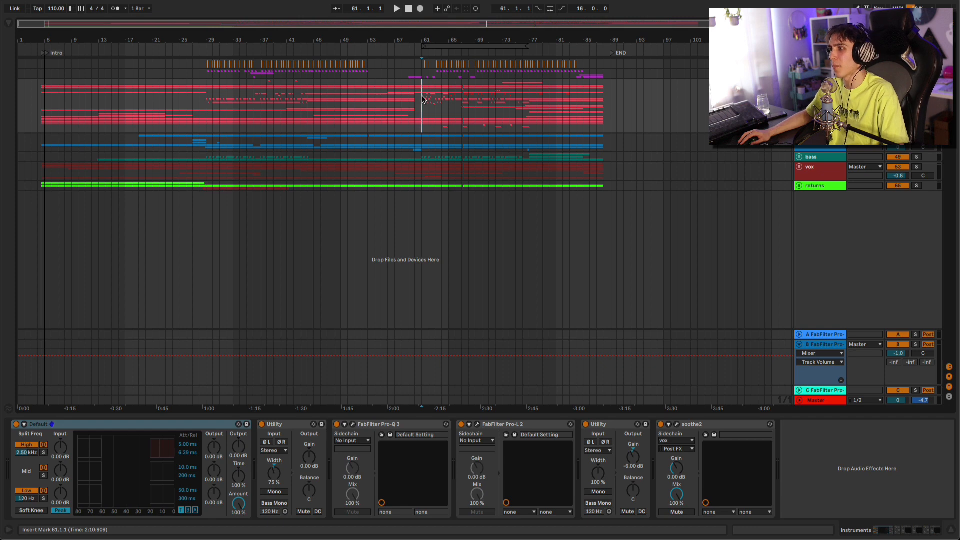
# Play the arrangement from bar 61 to about bar 69, with a closer view of the section
pyautogui.press('space')
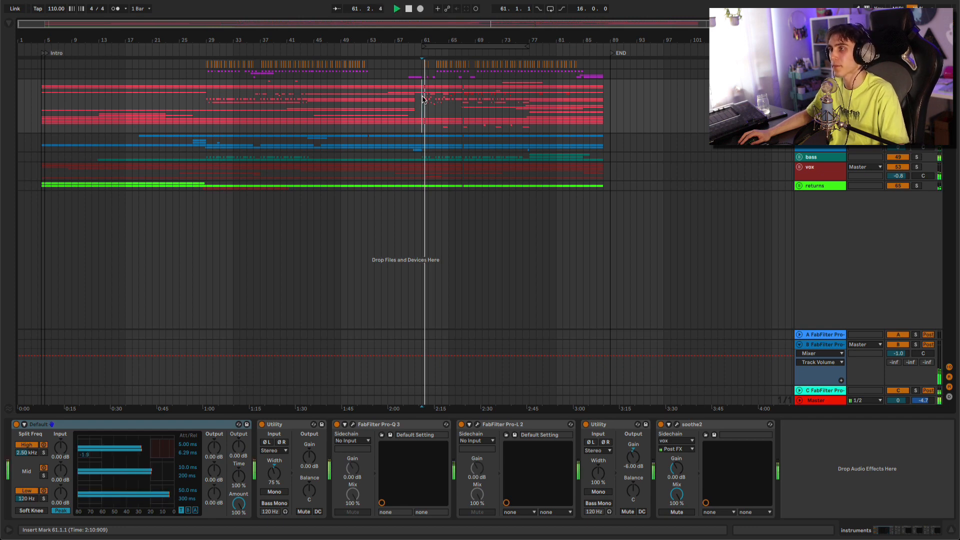
pyautogui.scroll(5, 426, 100)
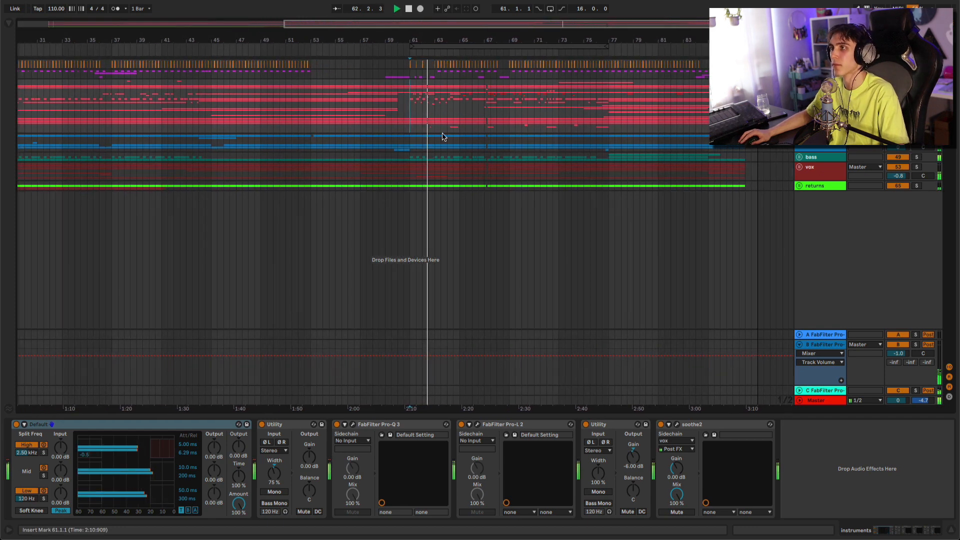
pyautogui.scroll(3, 441, 120)
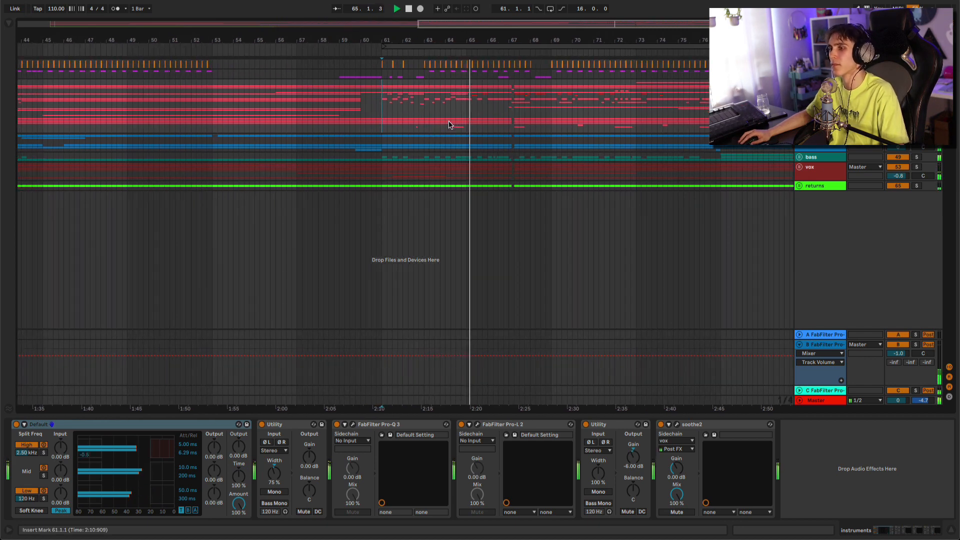
pyautogui.press('space')
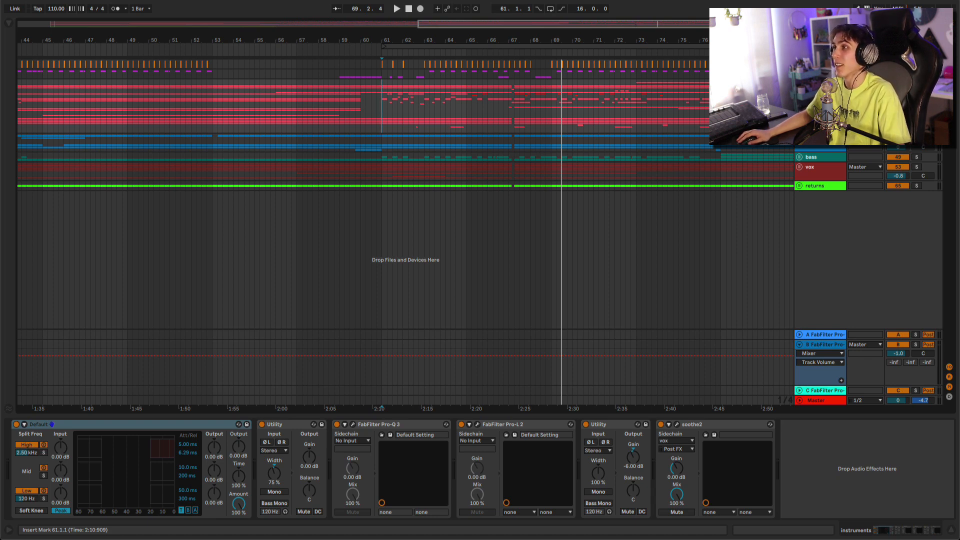
# Unfold the red instruments group and play its lead and chops tracks from bar 61, with a closer view of the chops
pyautogui.click(800, 84)
pyautogui.scroll(-9, 695, 136)
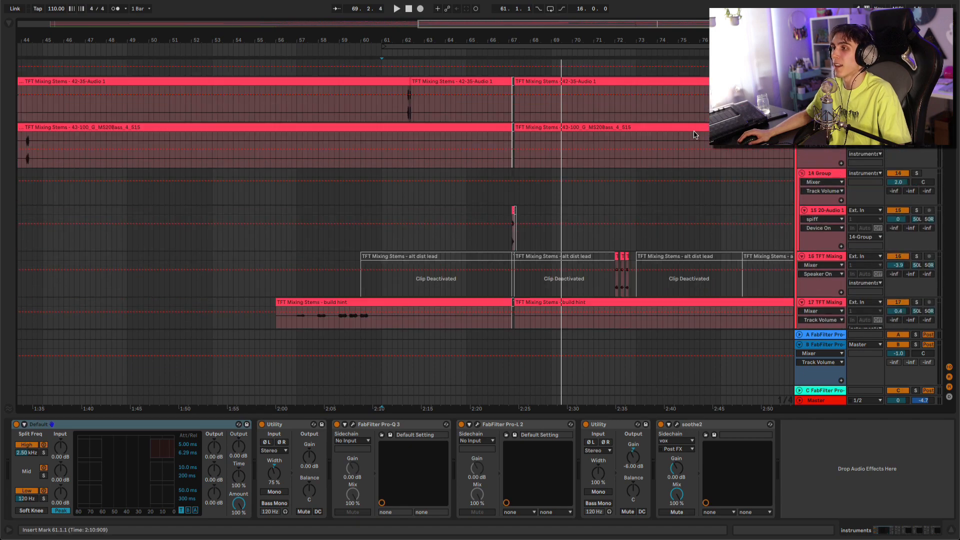
pyautogui.click(381, 229)
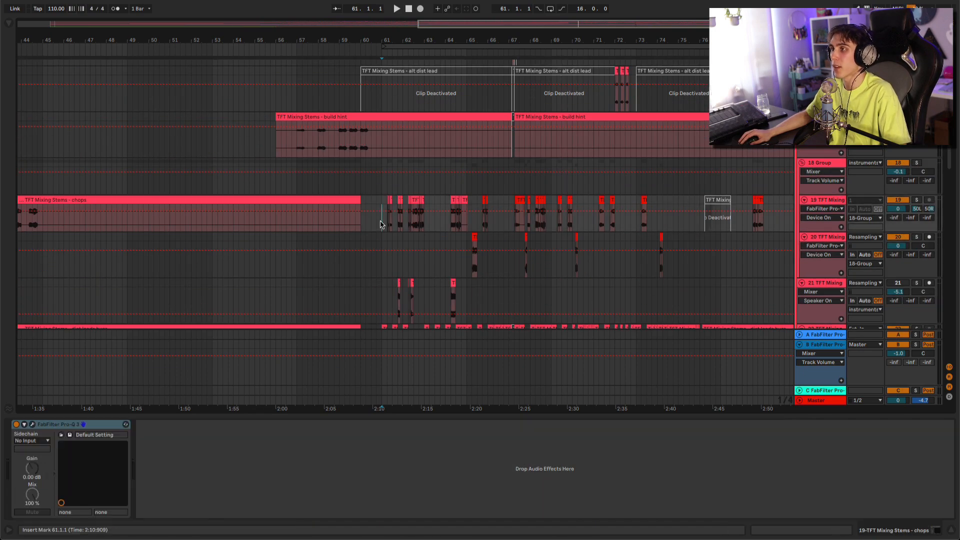
pyautogui.scroll(-6, 915, 205)
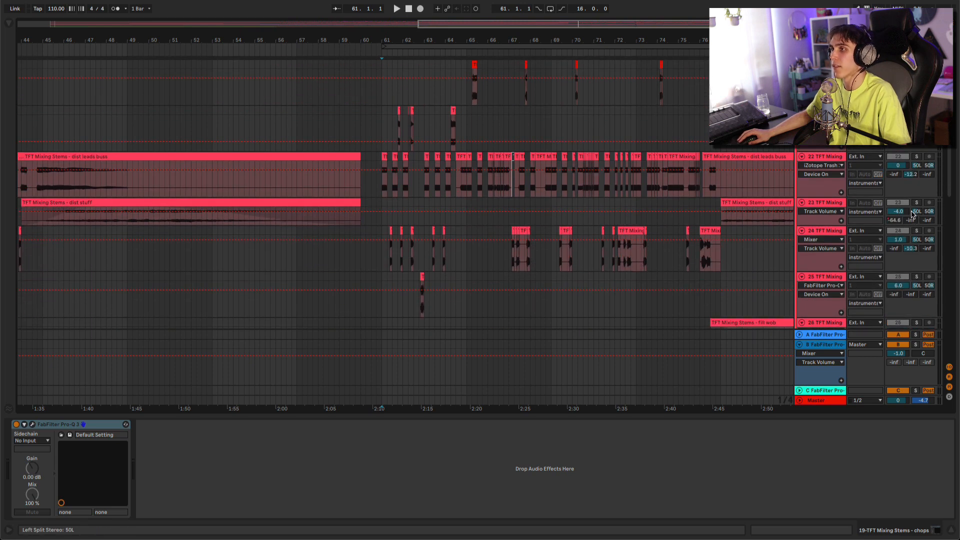
pyautogui.scroll(-3, 906, 209)
pyautogui.press('space')
pyautogui.scroll(2, 591, 166)
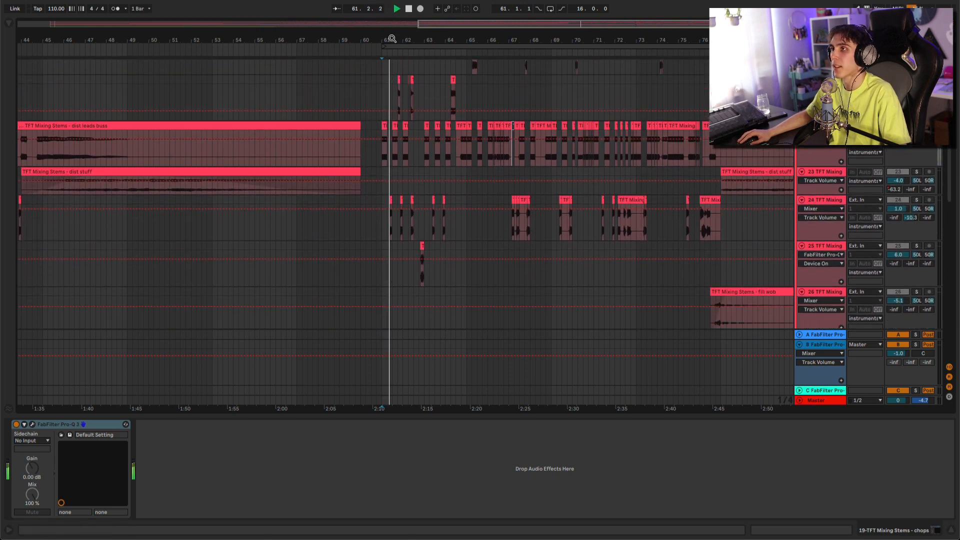
pyautogui.moveTo(391, 38); pyautogui.dragTo(392, 88)
pyautogui.scroll(3, 472, 147)
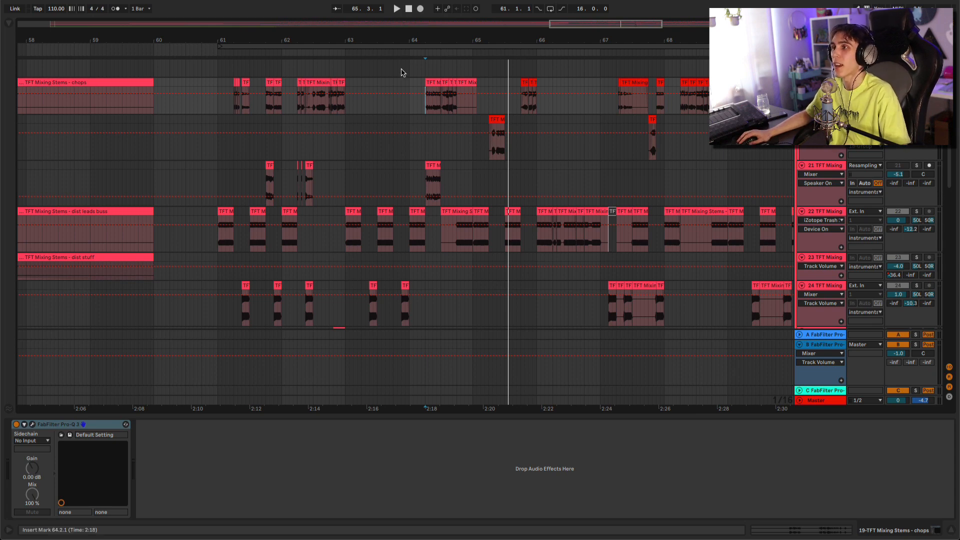
# Extend the start of the chops clip at bar 64.2 back to about bar 62.3, and undo the change
pyautogui.moveTo(427, 80); pyautogui.dragTo(314, 81)
pyautogui.moveTo(367, 417); pyautogui.dragTo(672, 336)
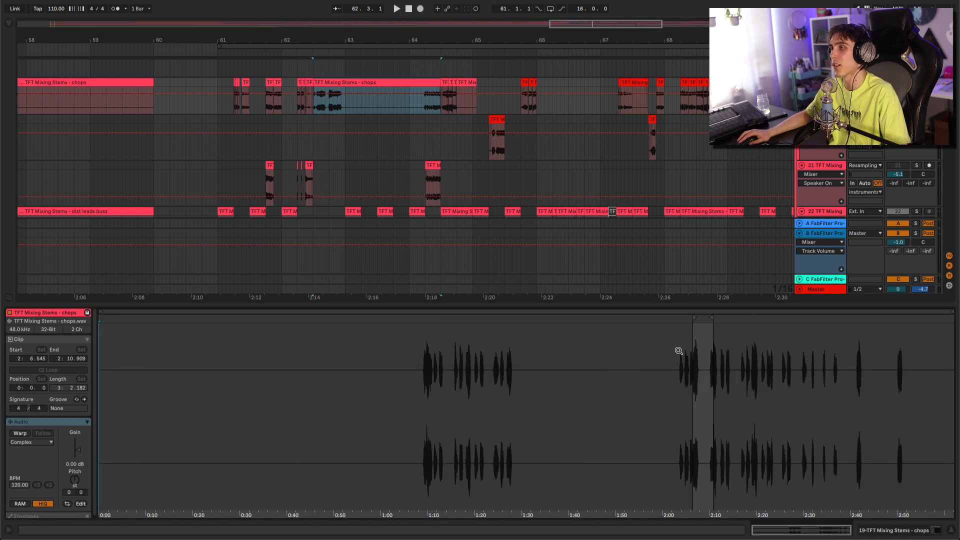
pyautogui.hotkey('ctrl', 'z')
pyautogui.scroll(-10, 648, 115)
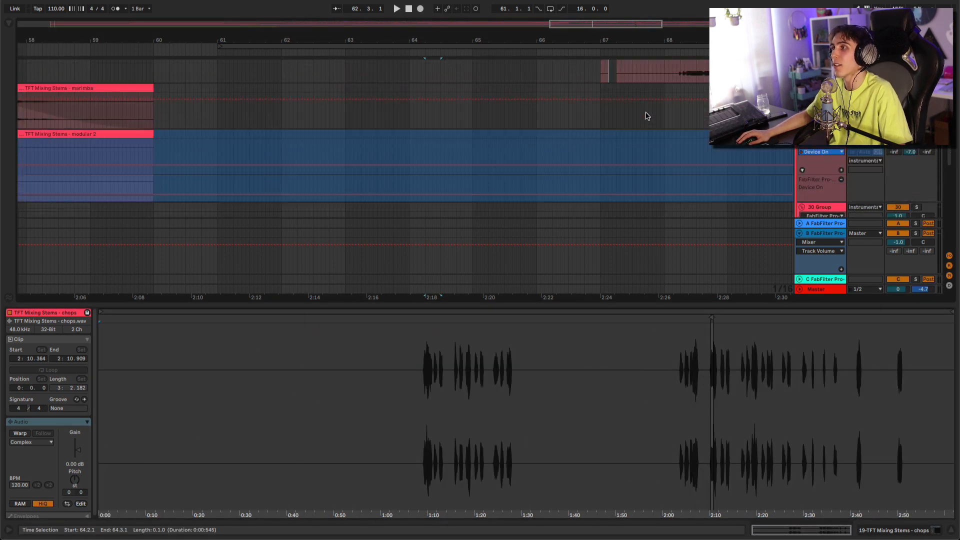
pyautogui.moveTo(541, 42); pyautogui.dragTo(541, 9)
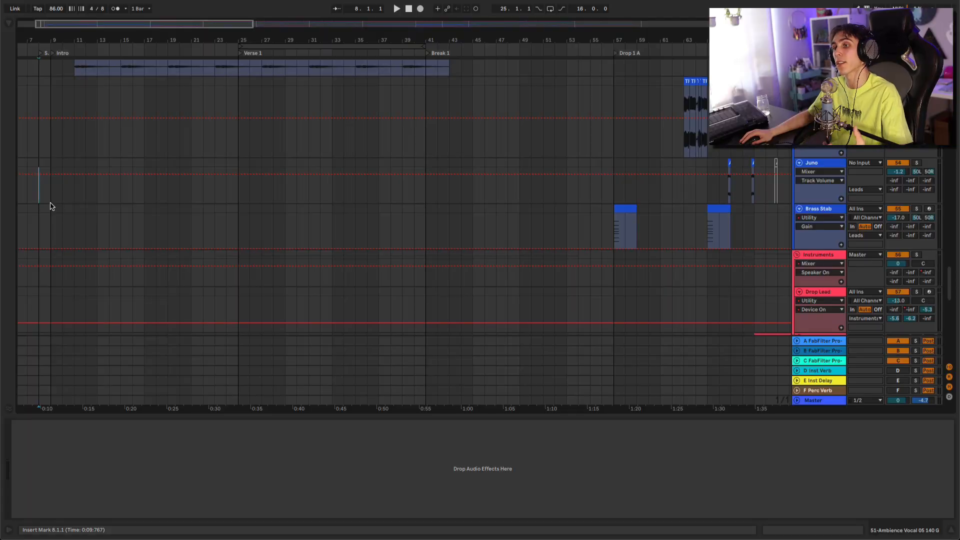
# Hide the automation lanes and open the intro clip on the Main Vox track in a shorter clip view
pyautogui.scroll(-10, 50, 207)
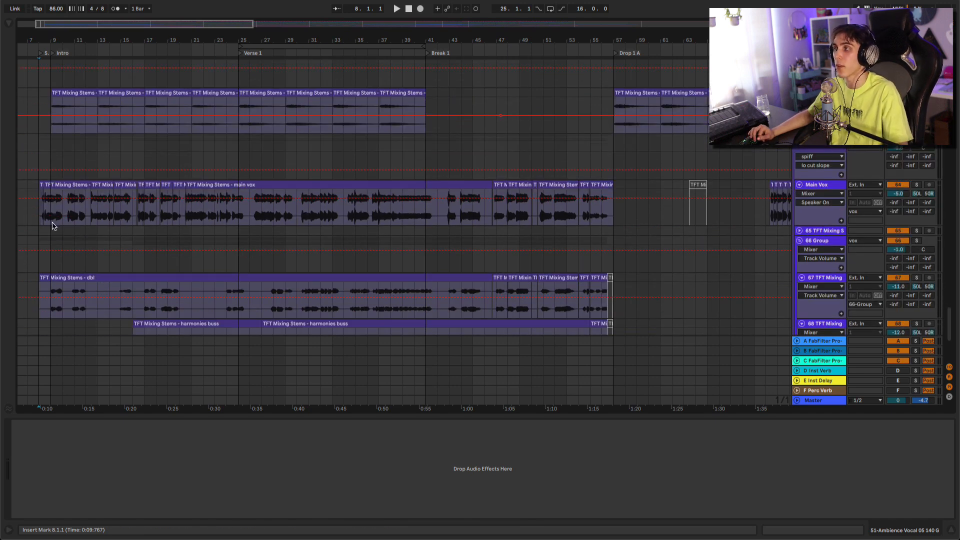
pyautogui.press('a')
pyautogui.click(43, 186)
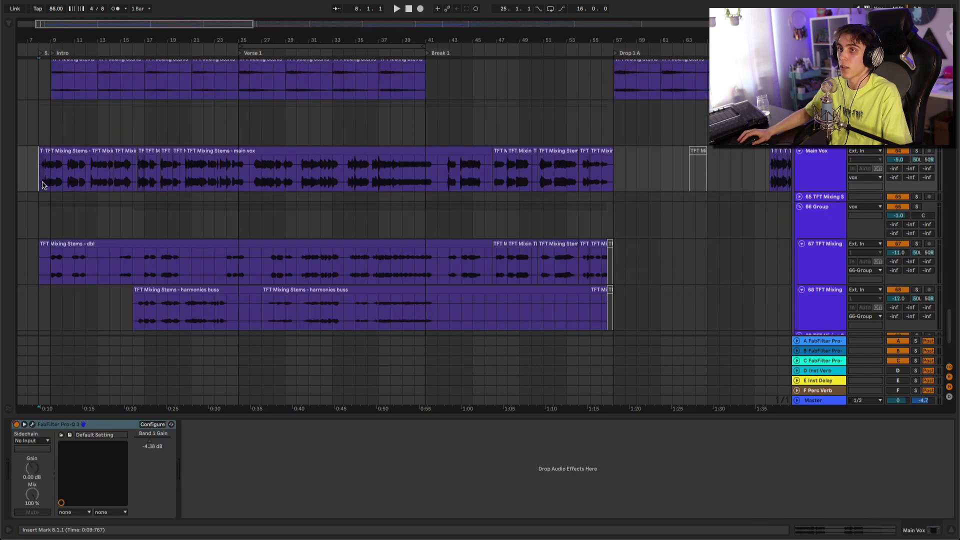
pyautogui.doubleClick(81, 159)
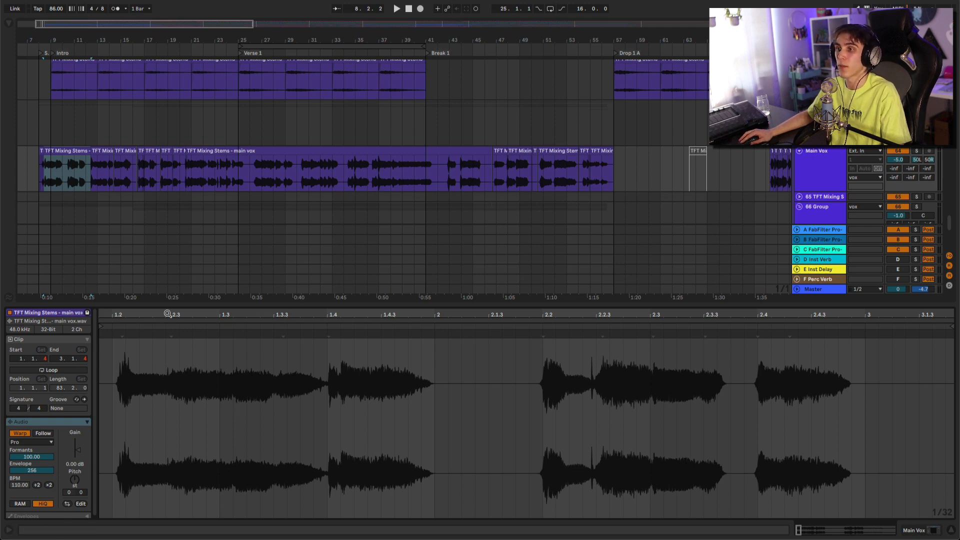
pyautogui.moveTo(165, 303); pyautogui.dragTo(172, 407)
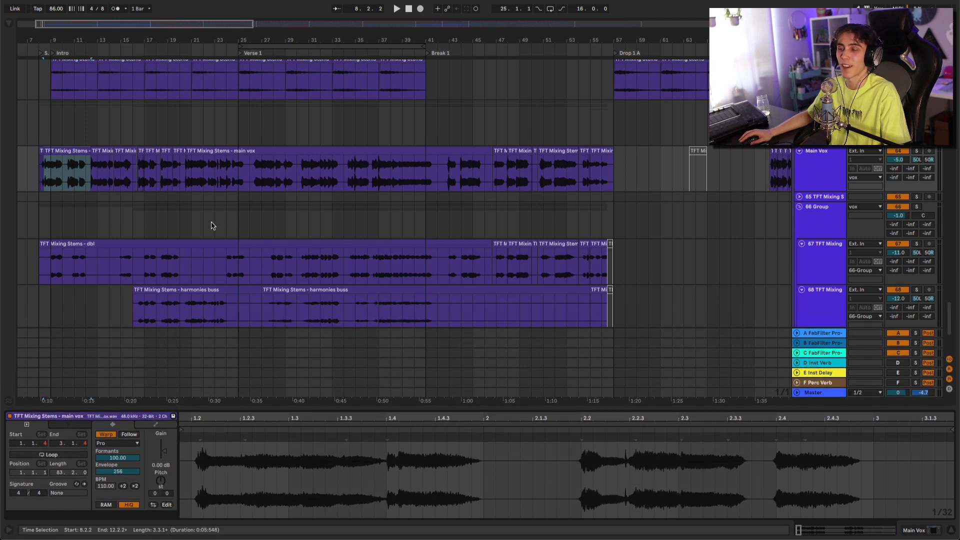
# Find the intro reese track, solo it and listen to it from bar 9
pyautogui.scroll(-5, 211, 226)
pyautogui.scroll(10, 211, 226)
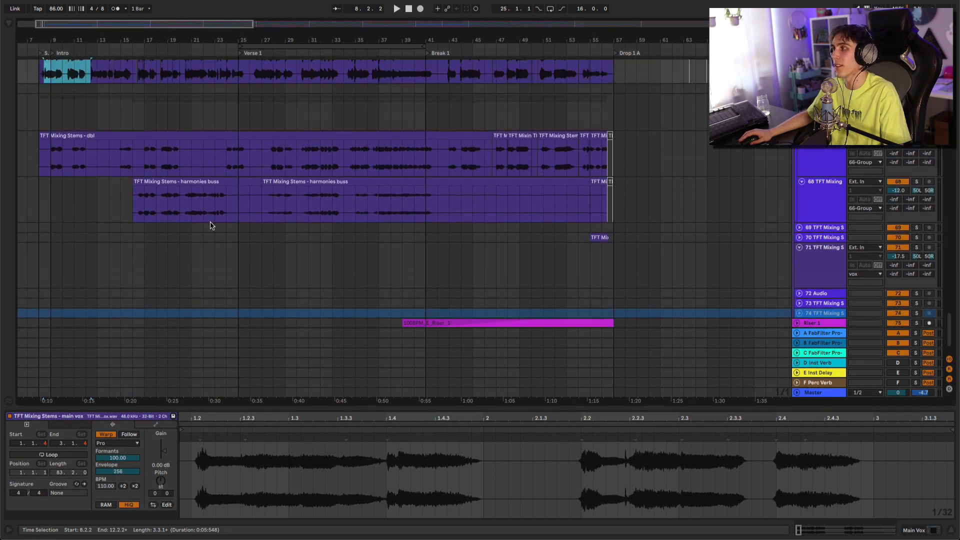
pyautogui.scroll(10, 210, 222)
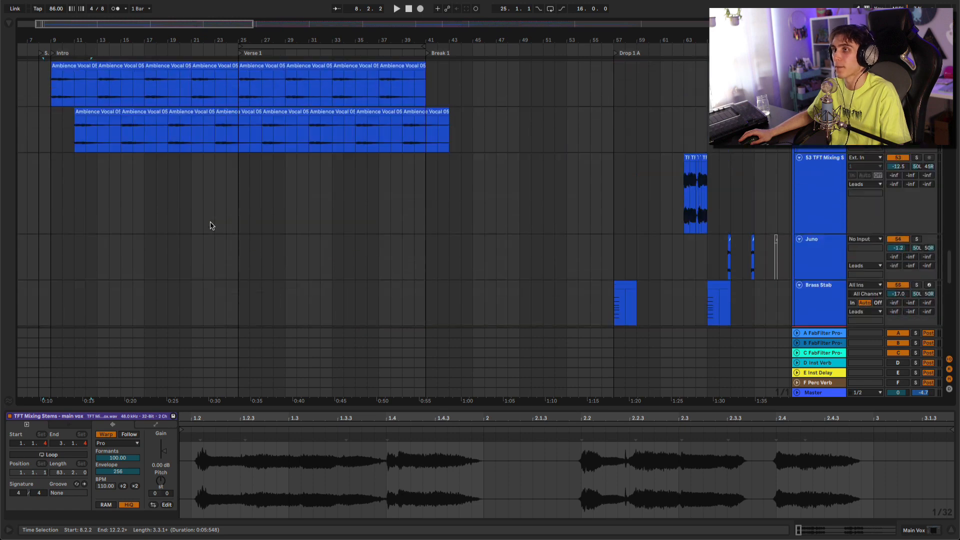
pyautogui.scroll(4, 58, 179)
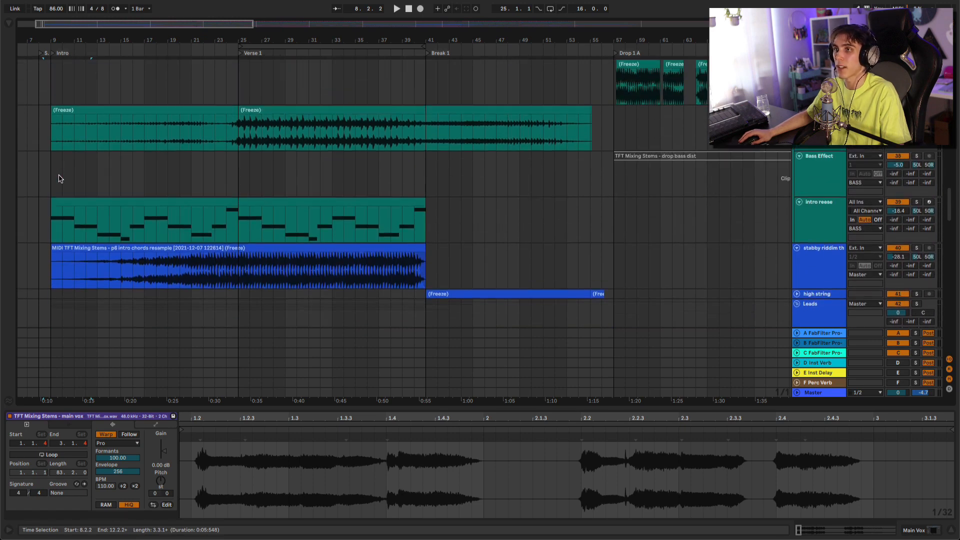
pyautogui.scroll(12, 68, 136)
pyautogui.scroll(-15, 69, 138)
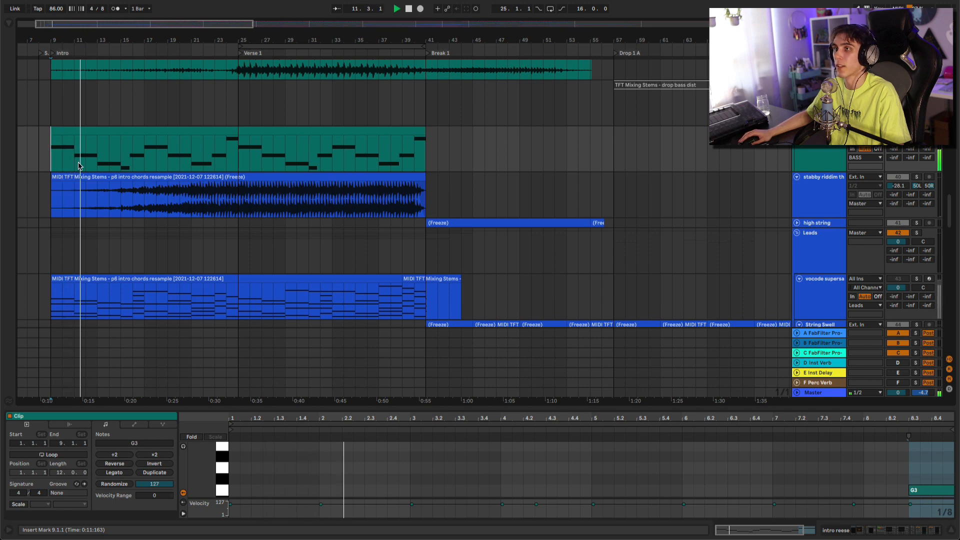
pyautogui.scroll(2, 79, 166)
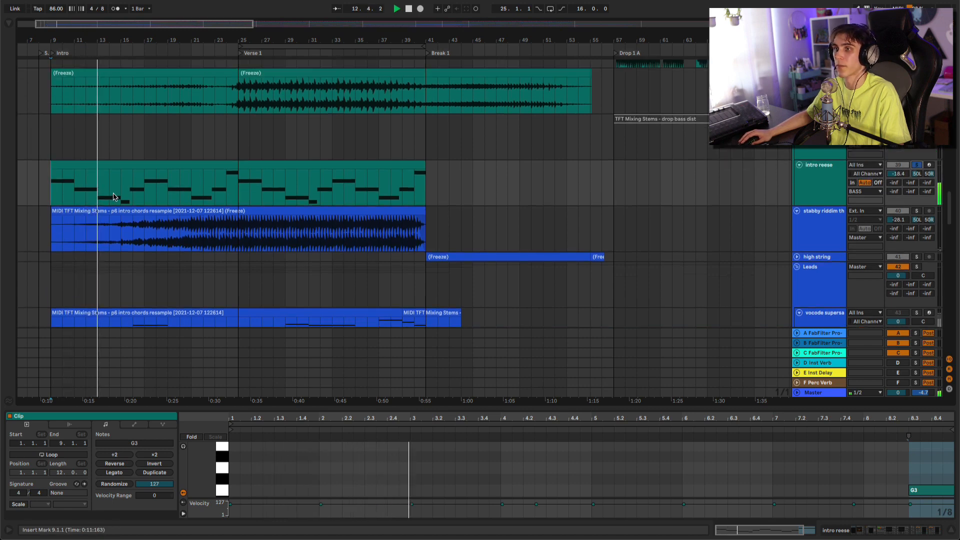
pyautogui.scroll(-2, 114, 196)
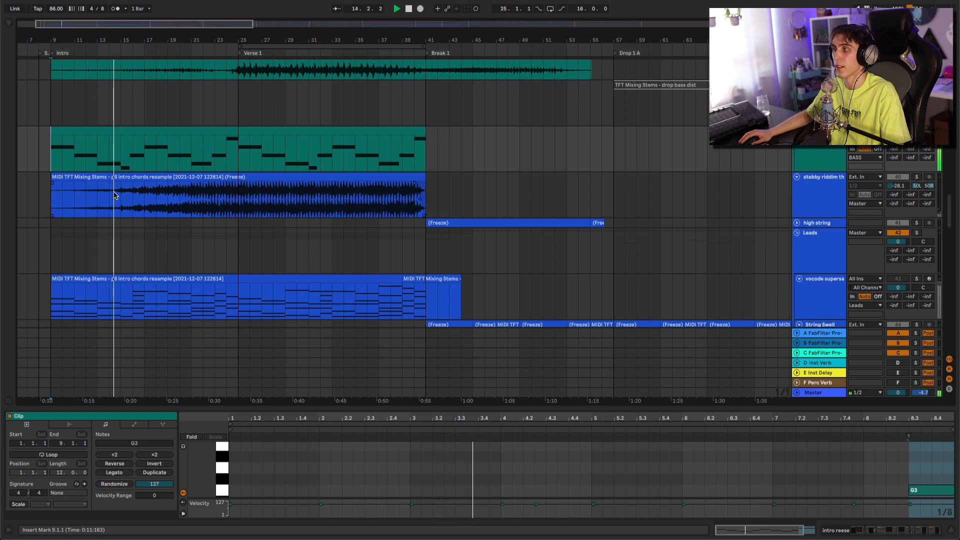
pyautogui.scroll(2, 114, 193)
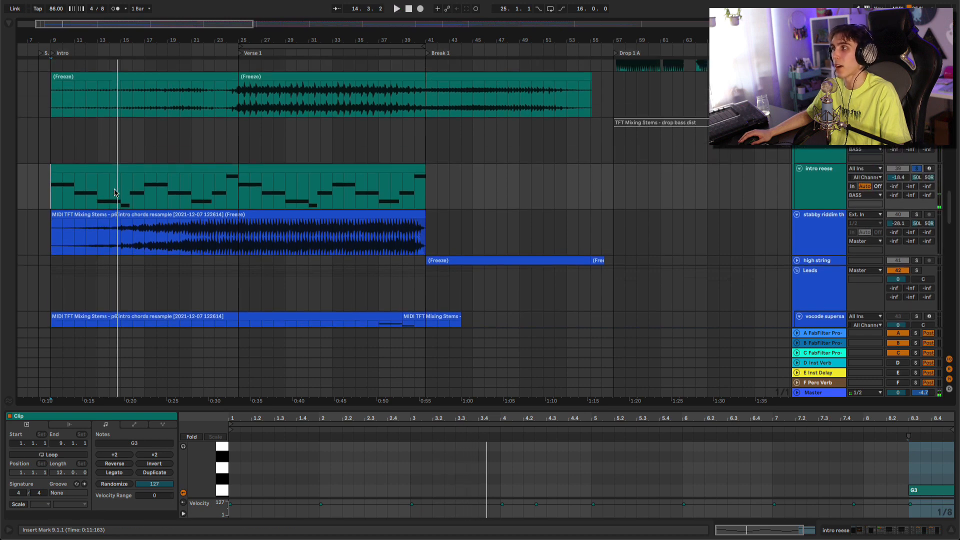
# Listen to the Intro Bass track from the start of Verse 1 at bar 25 alongside the soloed intro reese
pyautogui.click(237, 111)
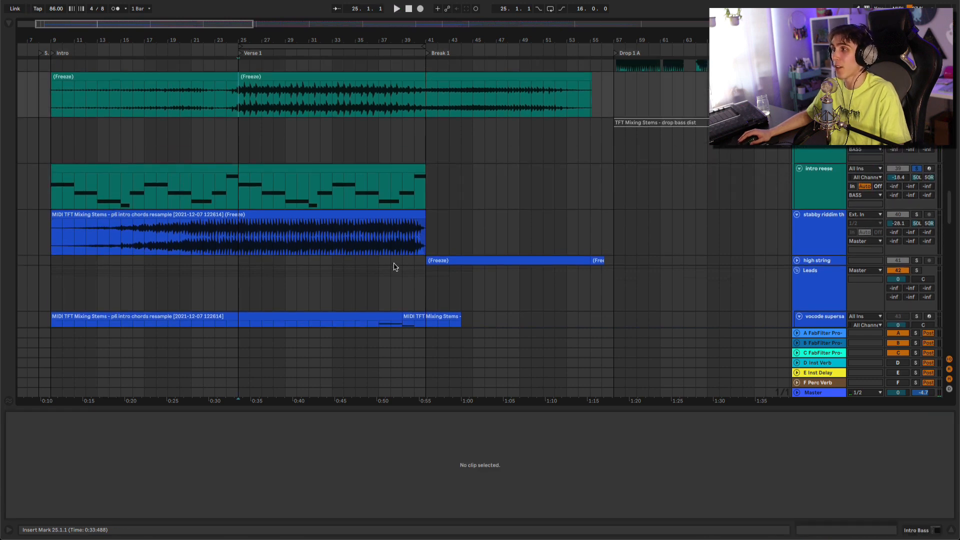
pyautogui.scroll(3, 392, 249)
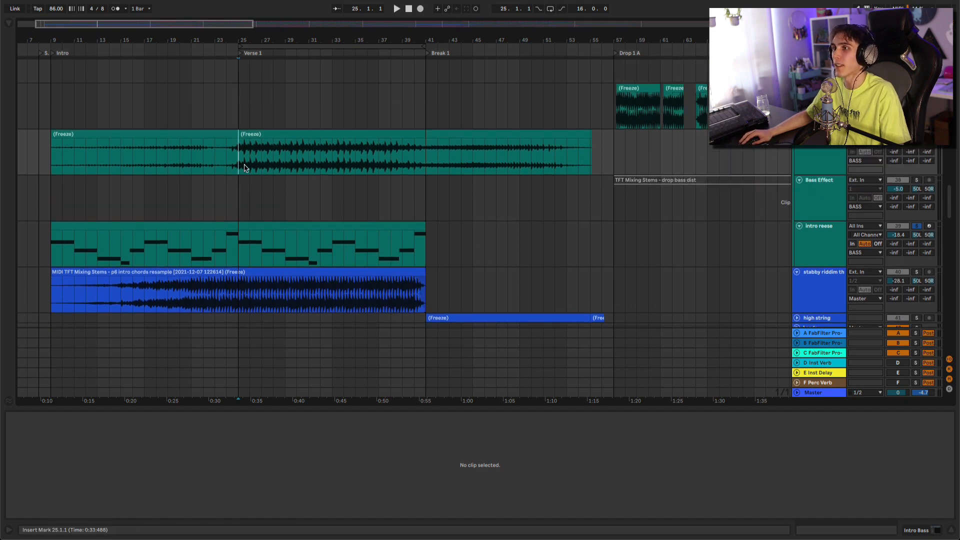
pyautogui.doubleClick(818, 151)
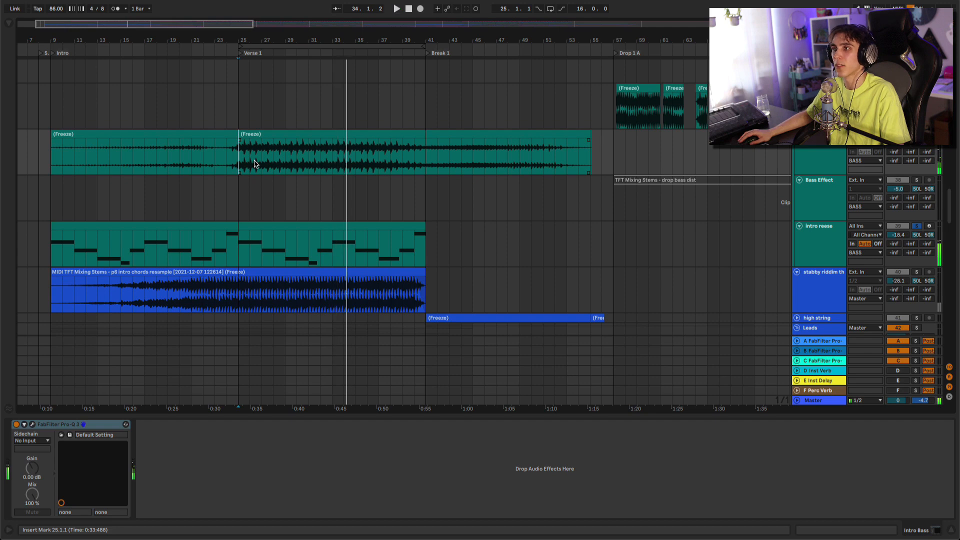
pyautogui.scroll(-3, 226, 181)
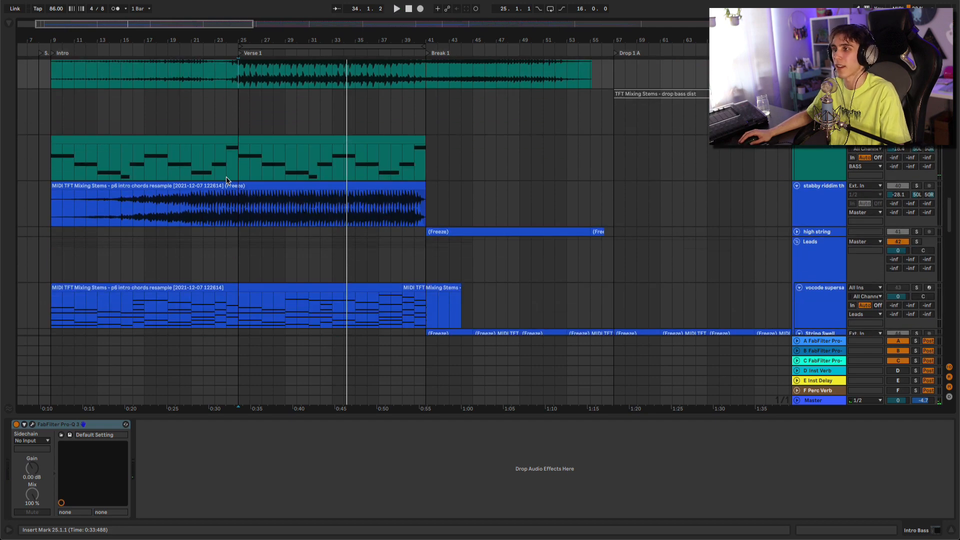
pyautogui.press('space')
# Add the stabby riddim thing track to the soloed tracks and play it from bar 25
pyautogui.click(239, 216)
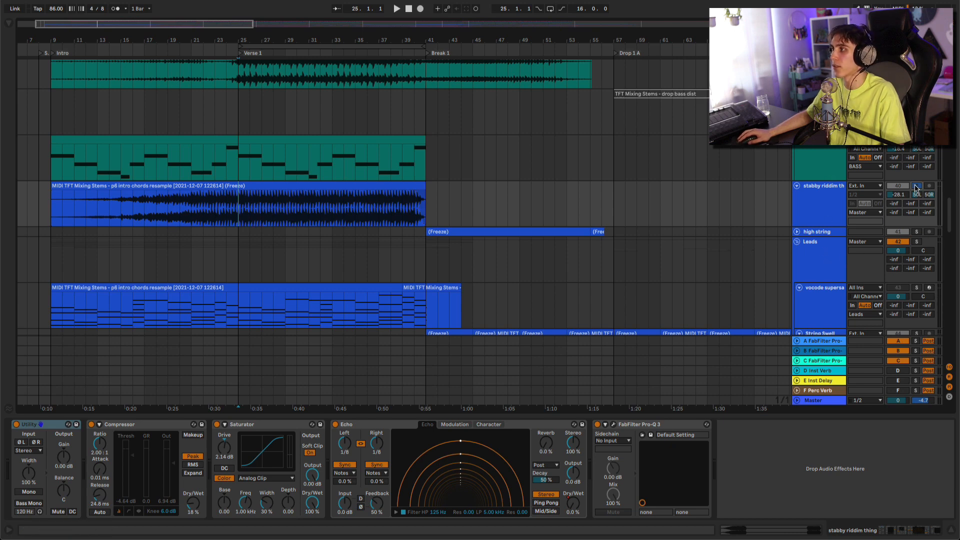
pyautogui.press('space')
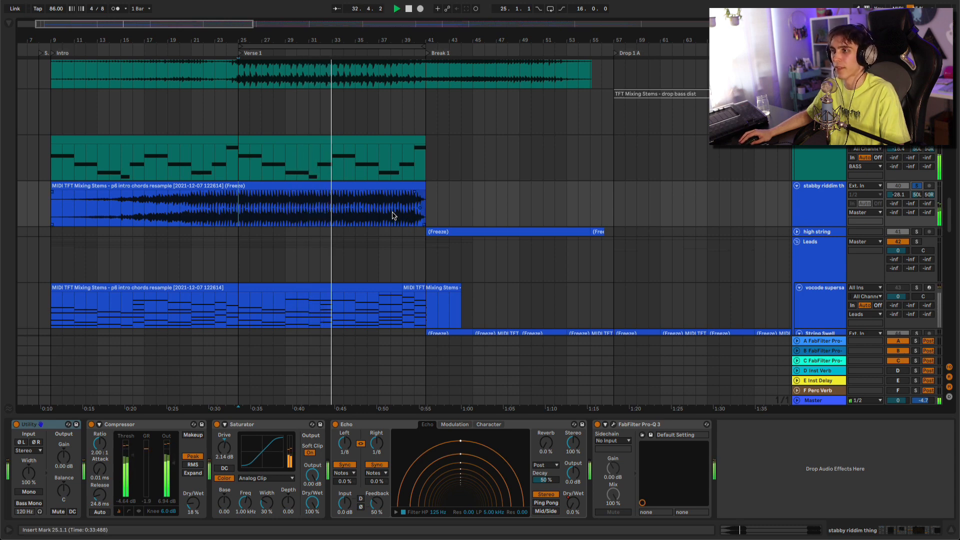
pyautogui.scroll(-2, 393, 216)
pyautogui.click(379, 164)
pyautogui.press('space')
# Play the soloed Intro String track from bar 21, and add the soloed Arp track from bar 25
pyautogui.scroll(-2, 251, 225)
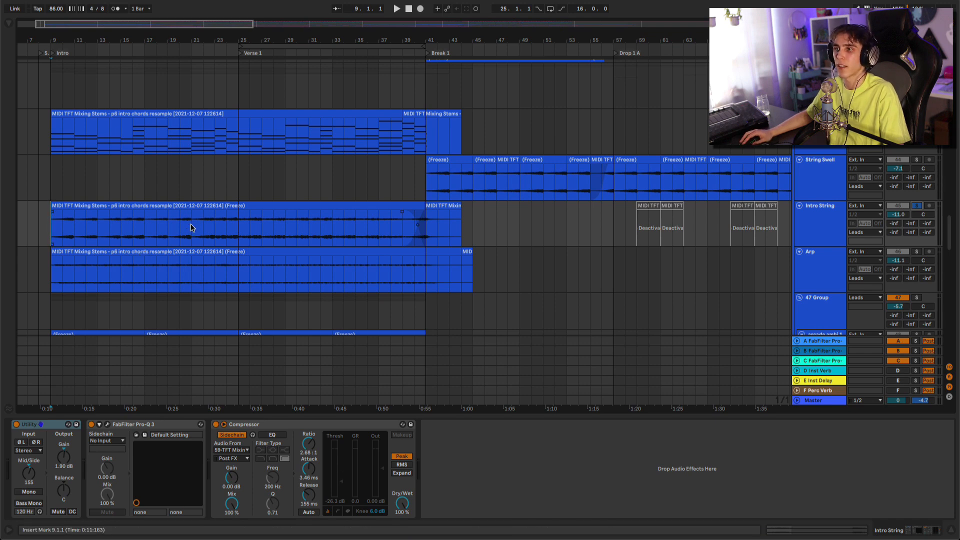
pyautogui.press('space')
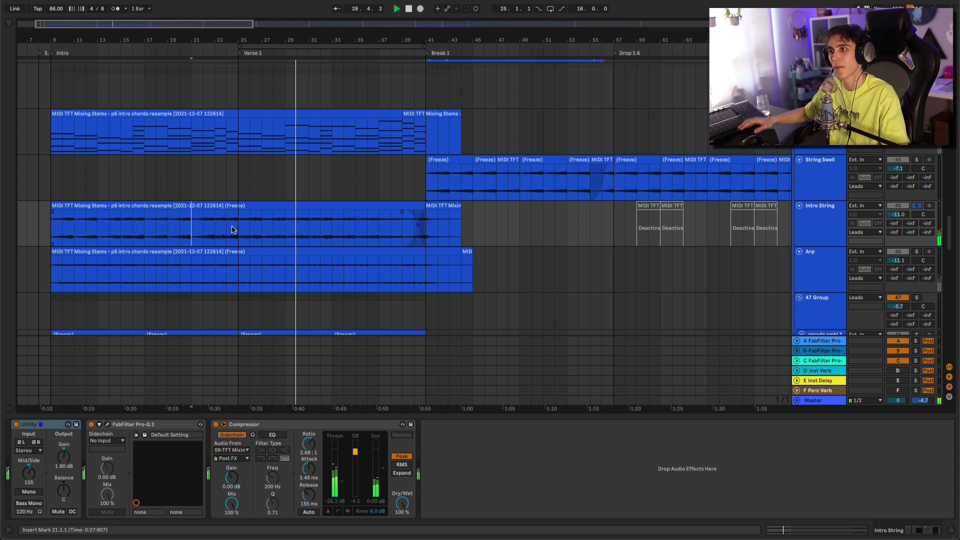
pyautogui.press('space')
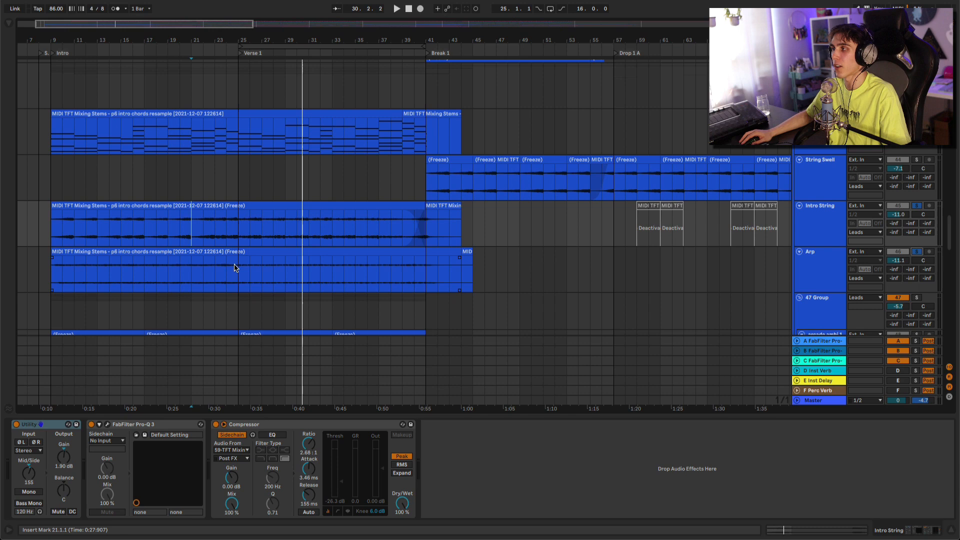
pyautogui.click(236, 270)
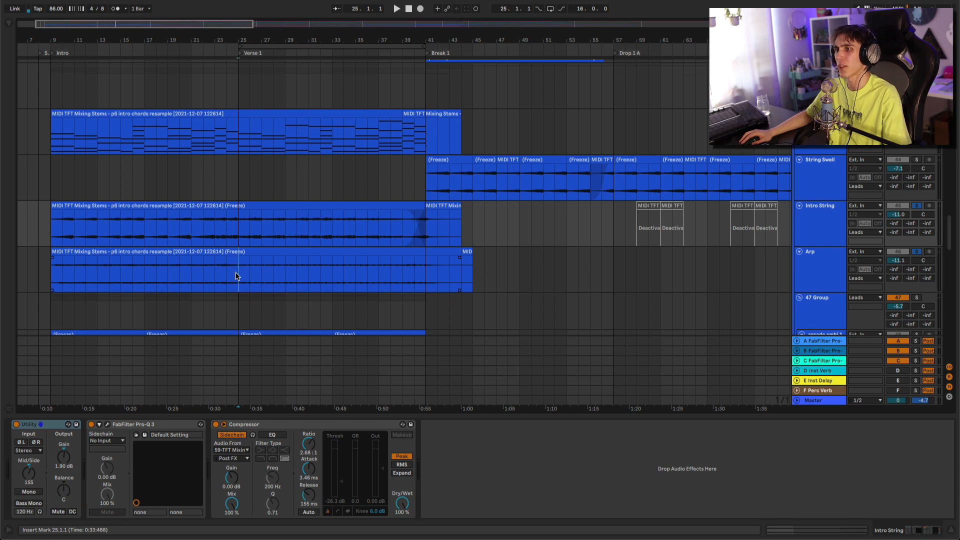
pyautogui.press('space')
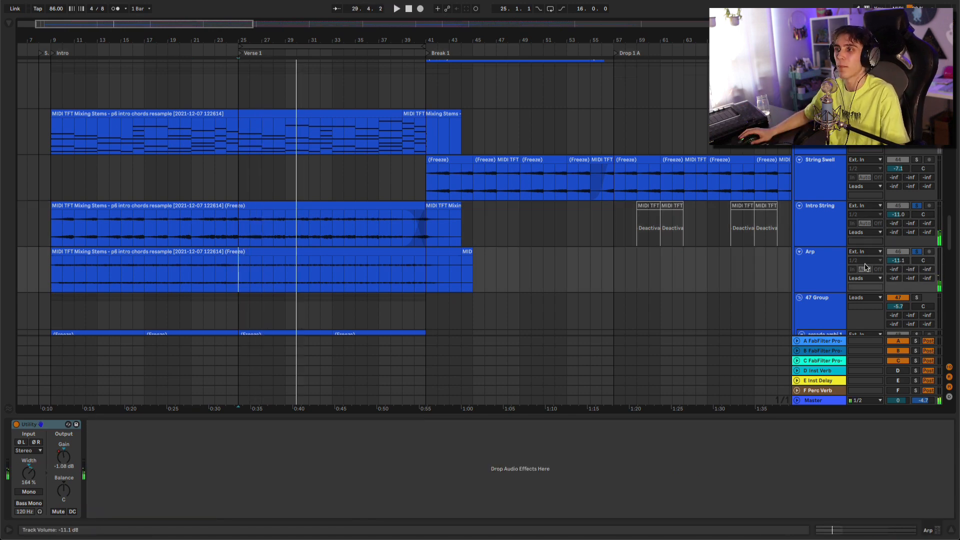
# Solo the 47 Group with the arcade ambi tracks and audition it from bar 25
pyautogui.scroll(-4, 375, 200)
pyautogui.click(232, 274)
pyautogui.press('space')
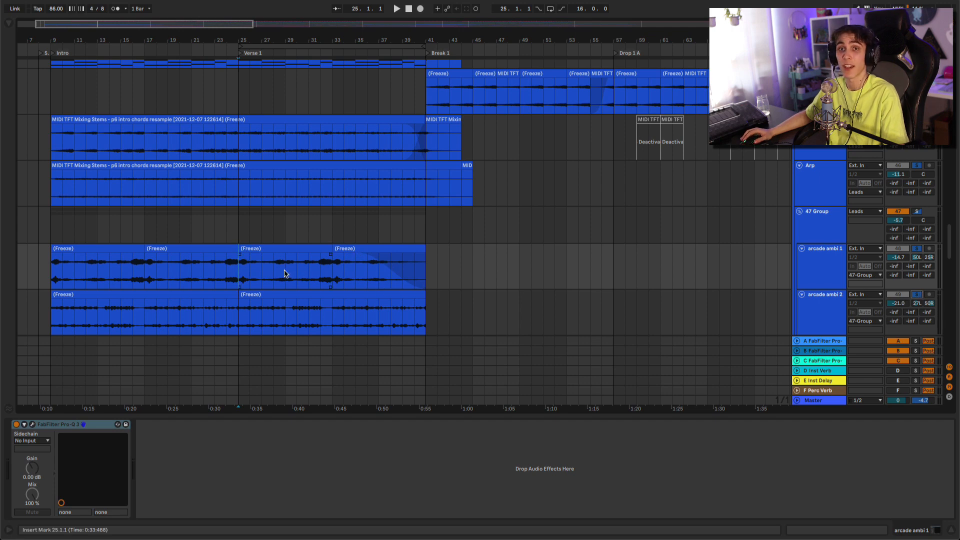
# Play the soloed arcade ambi tracks from the start of the Intro at bar 9
pyautogui.scroll(-2, 316, 244)
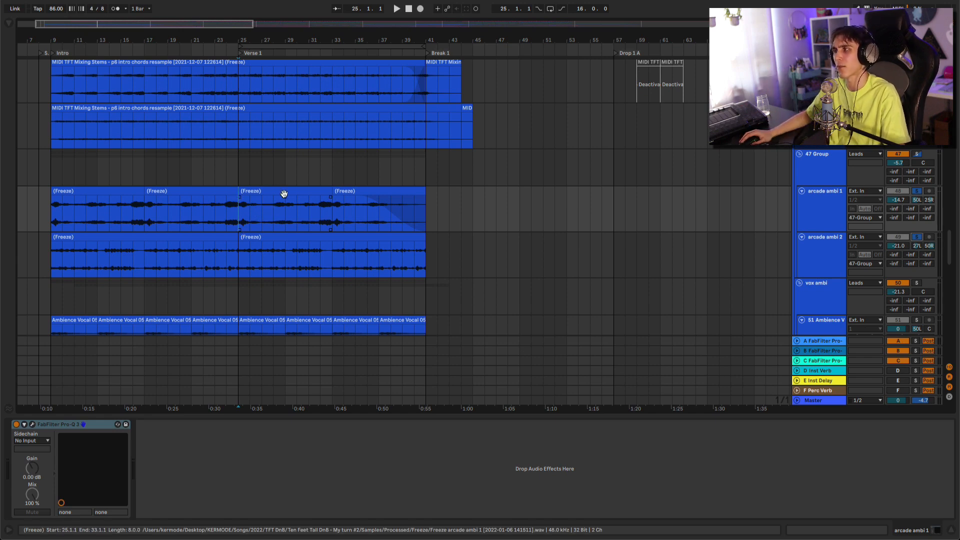
pyautogui.click(57, 217)
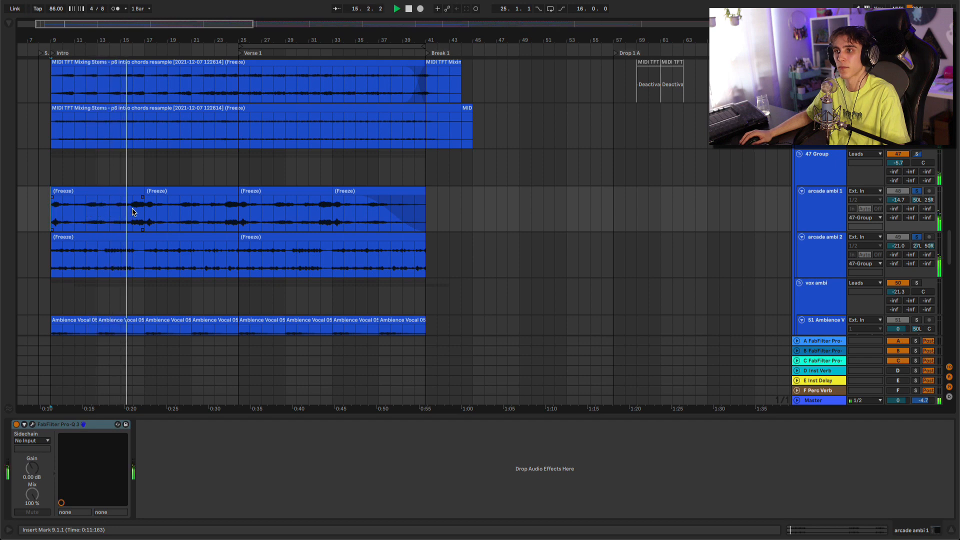
pyautogui.scroll(-1, 133, 212)
pyautogui.scroll(-3, 133, 212)
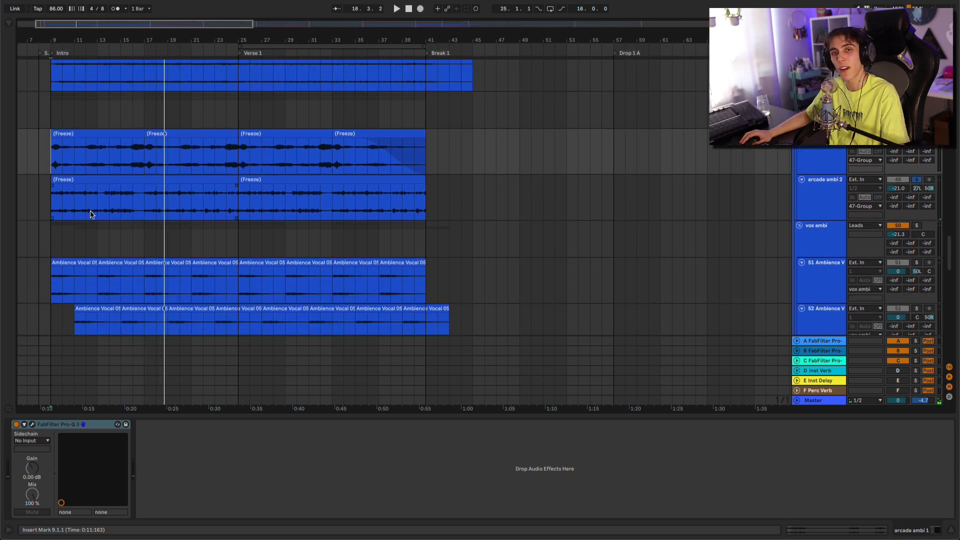
# Solo the vox ambi group and audition its Ambience Vocal clips from bar 9
pyautogui.scroll(-3, 86, 212)
pyautogui.moveTo(51, 235); pyautogui.dragTo(97, 235)
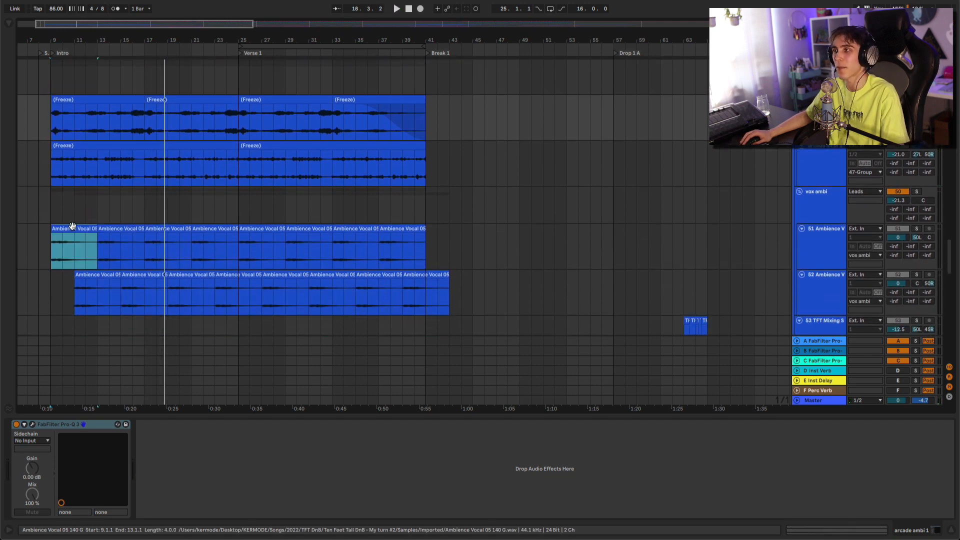
pyautogui.scroll(-4, 640, 187)
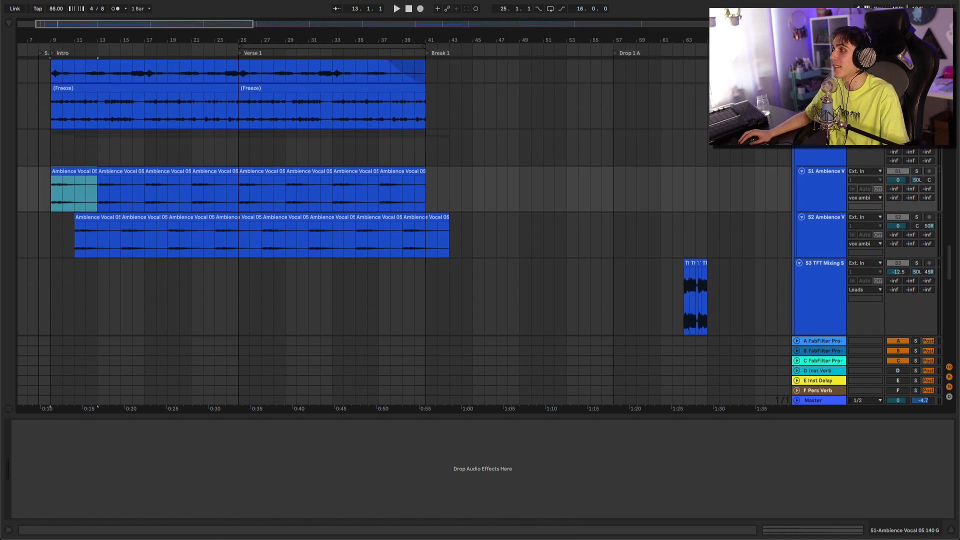
pyautogui.click(917, 134)
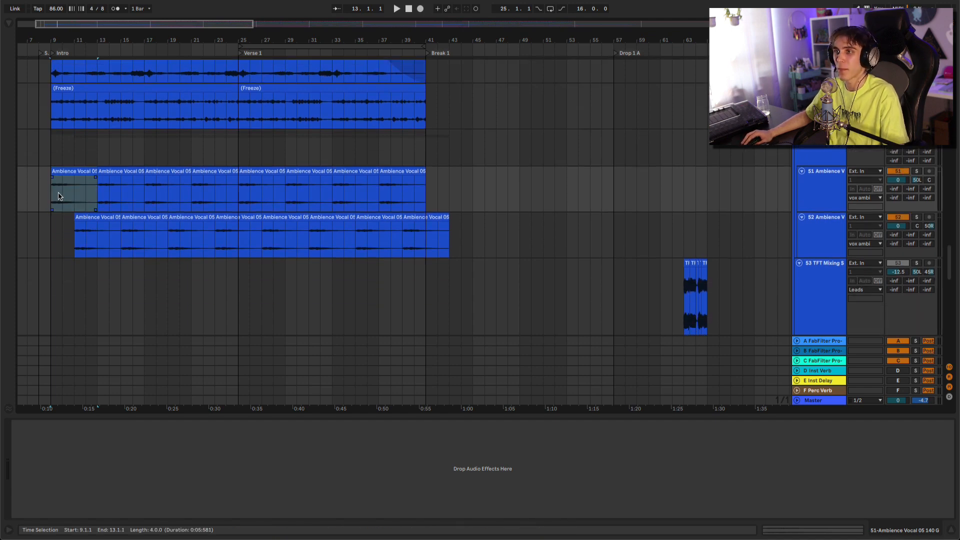
pyautogui.press('space')
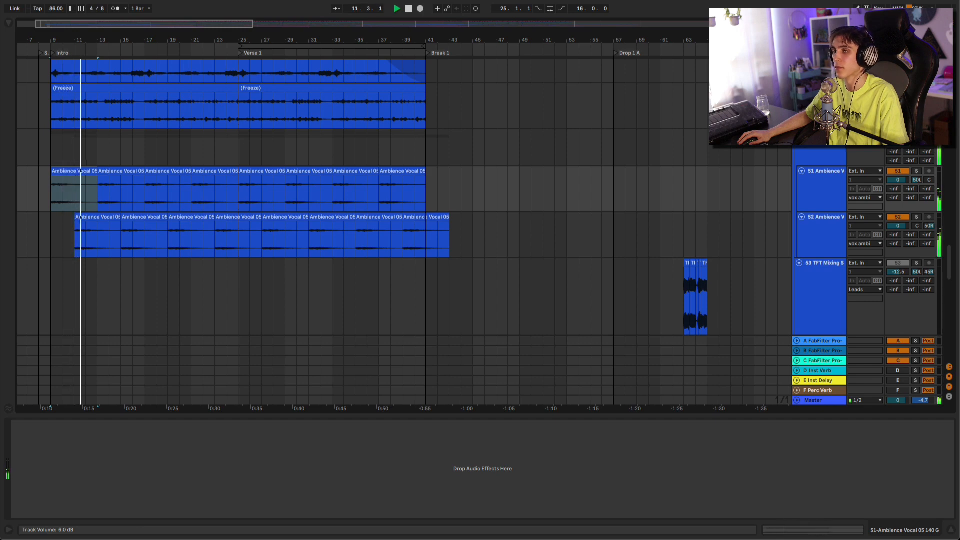
pyautogui.click(203, 242)
# Solo the Vocal Echo track and play its first clip from bar 9
pyautogui.scroll(-10, 202, 237)
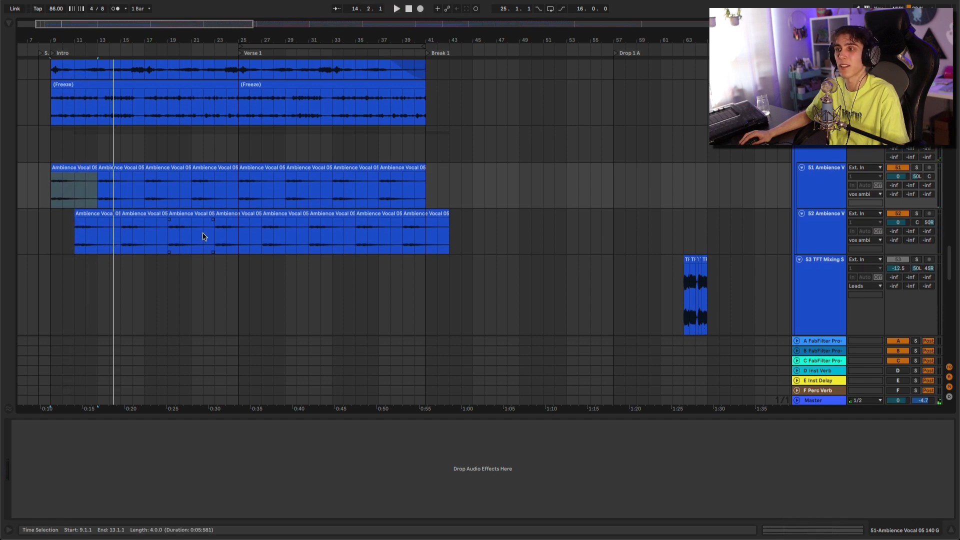
pyautogui.scroll(-2, 203, 237)
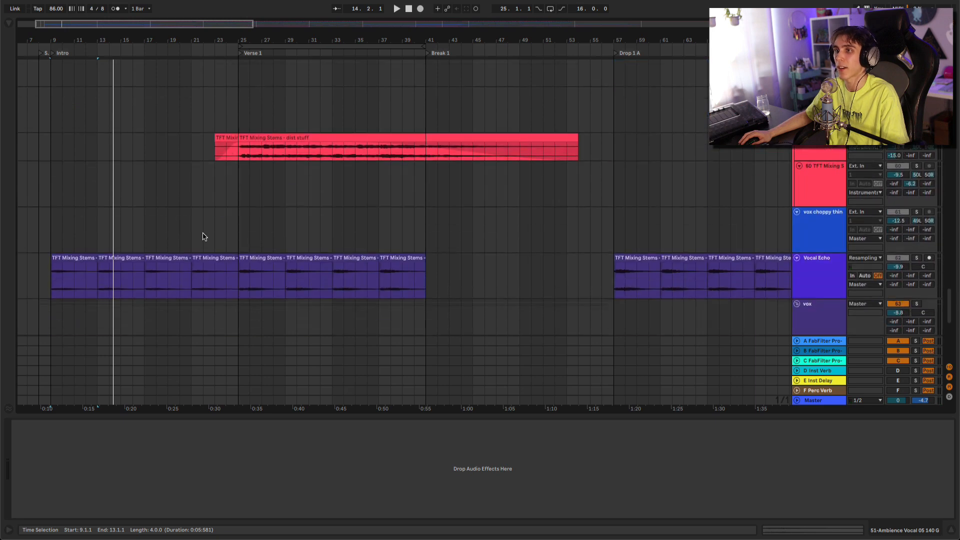
pyautogui.click(55, 256)
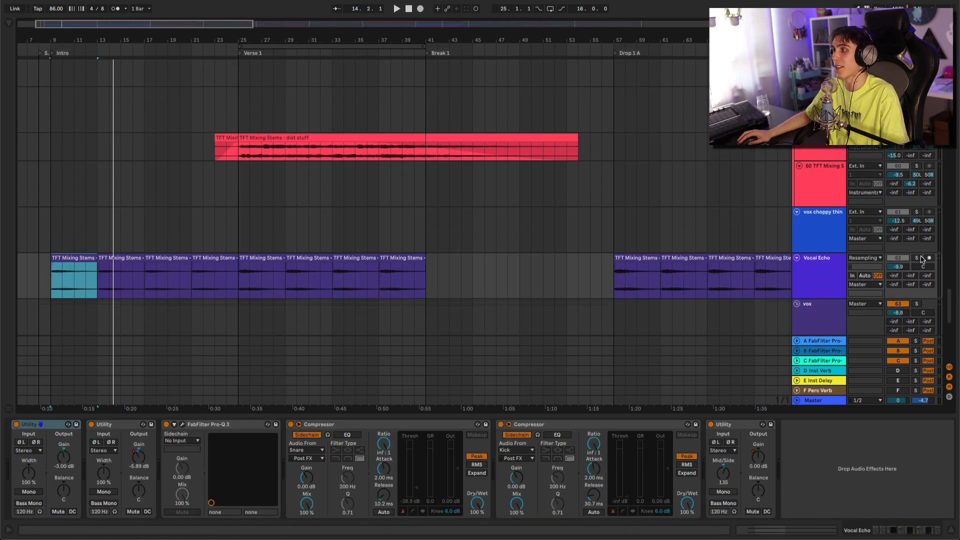
pyautogui.click(920, 258)
pyautogui.press('space')
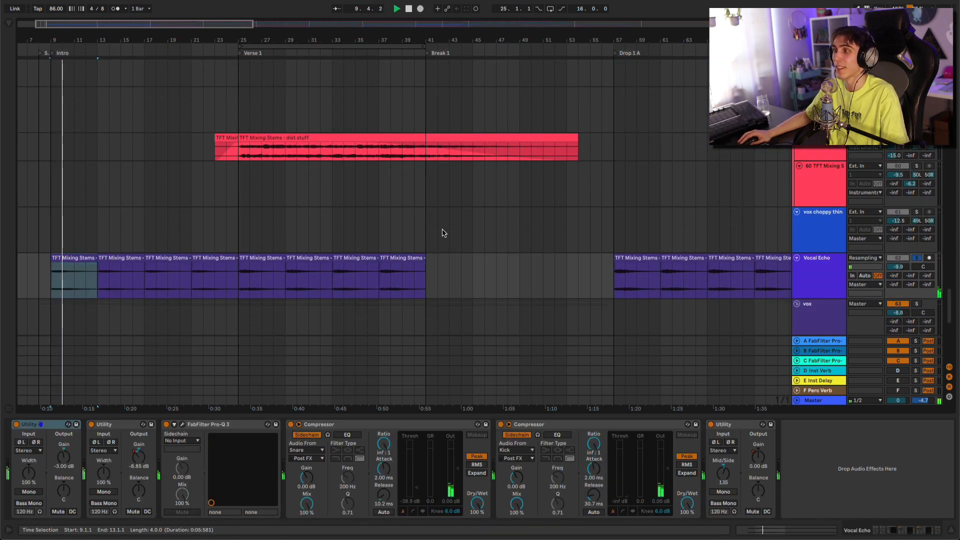
# Try the Vocal Echo track at a volume of 6.0 dB during playback, and undo the volume change
pyautogui.moveTo(898, 267); pyautogui.dragTo(899, 235)
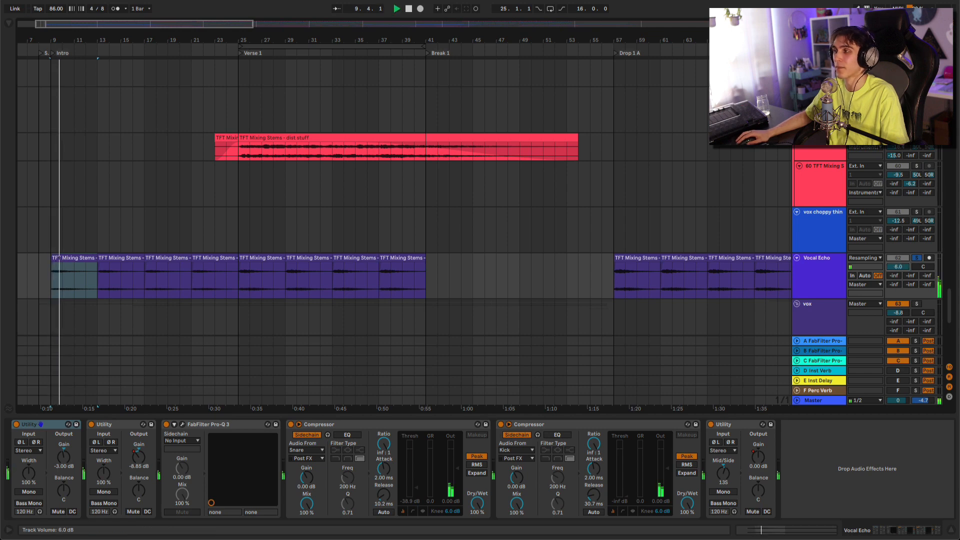
pyautogui.press('space')
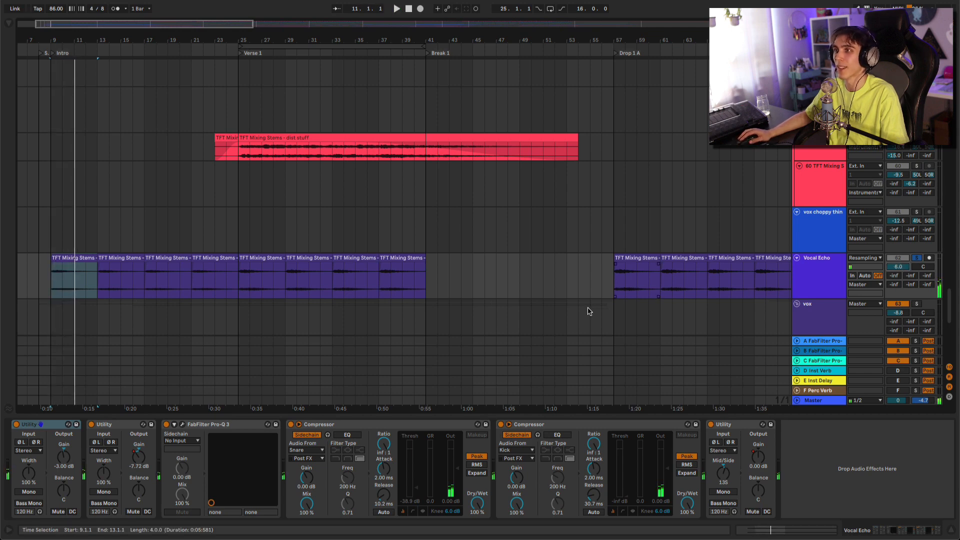
pyautogui.hotkey('ctrl', 'z')
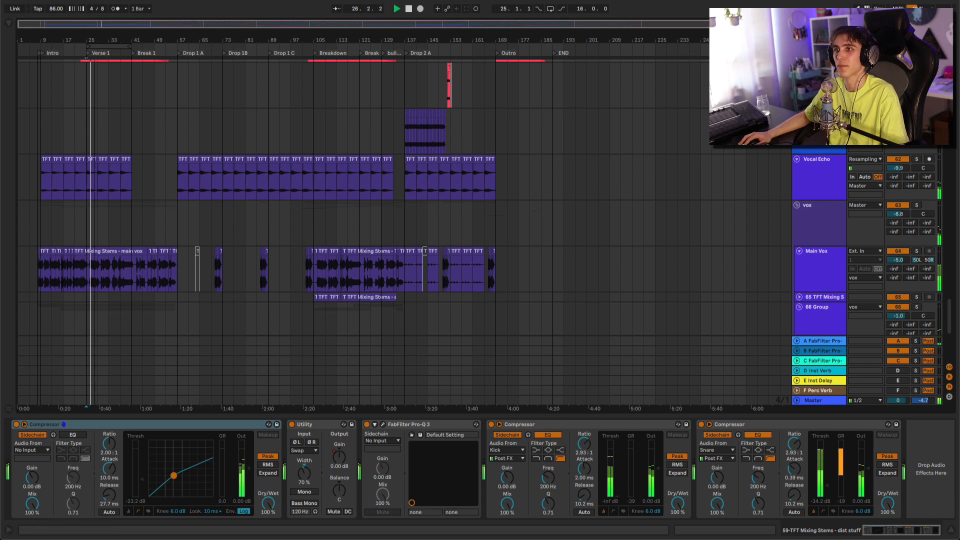
# Listen to the full mix from Verse 1 at bar 25 while looking over the vocal, instrument and lead tracks
pyautogui.press('+')
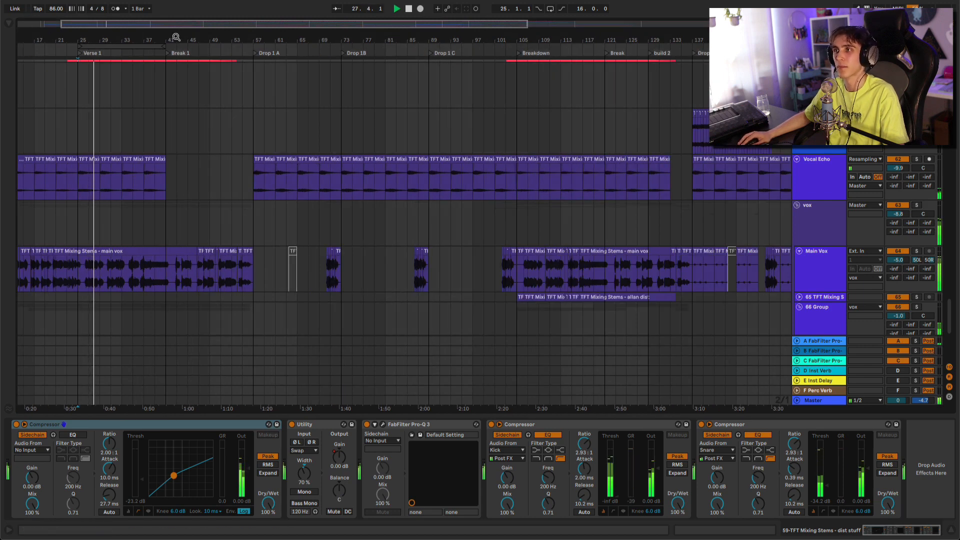
pyautogui.press('-')
pyautogui.press('-')
pyautogui.scroll(10, 122, 145)
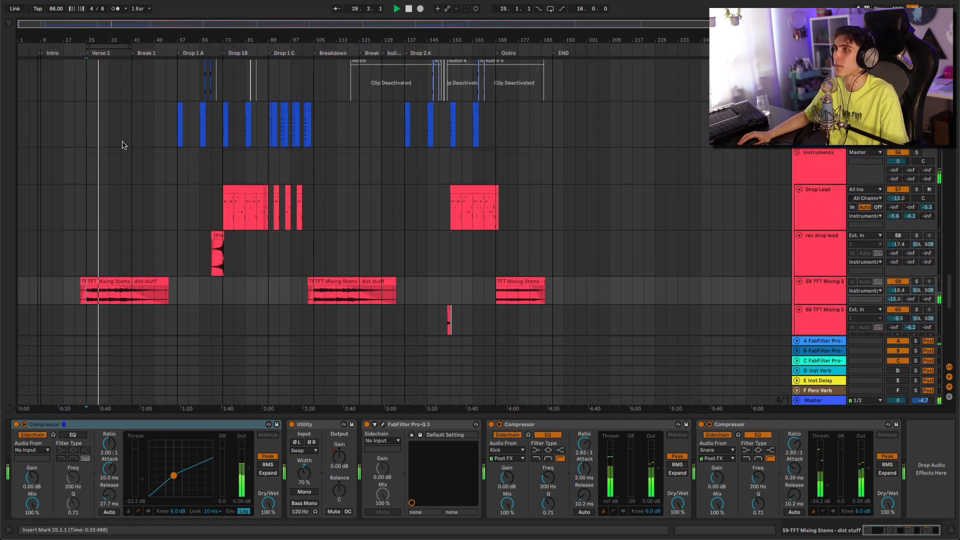
pyautogui.scroll(10, 122, 145)
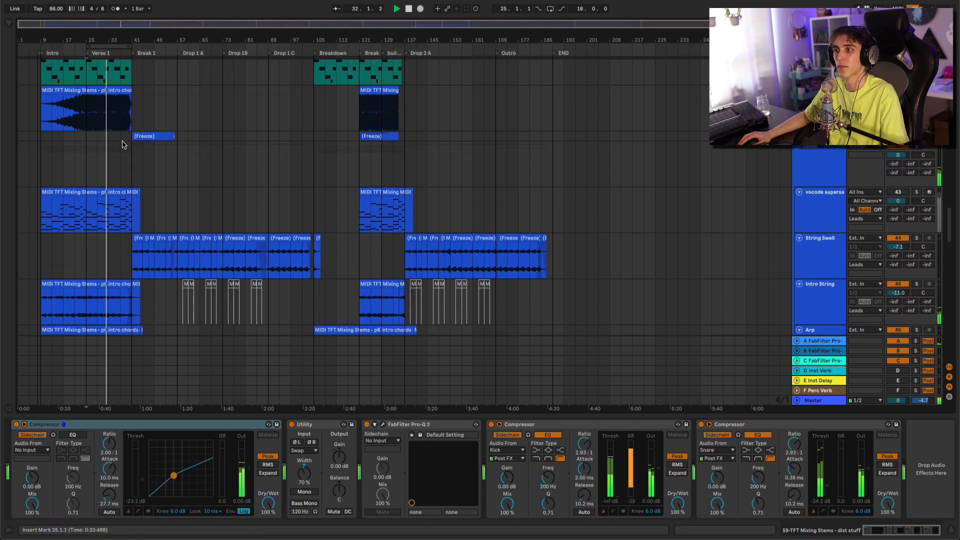
# Place the insert marker at the start of Drop 1B at bar 73, and collapse the Snare group and the Kick track
pyautogui.scroll(3, 123, 144)
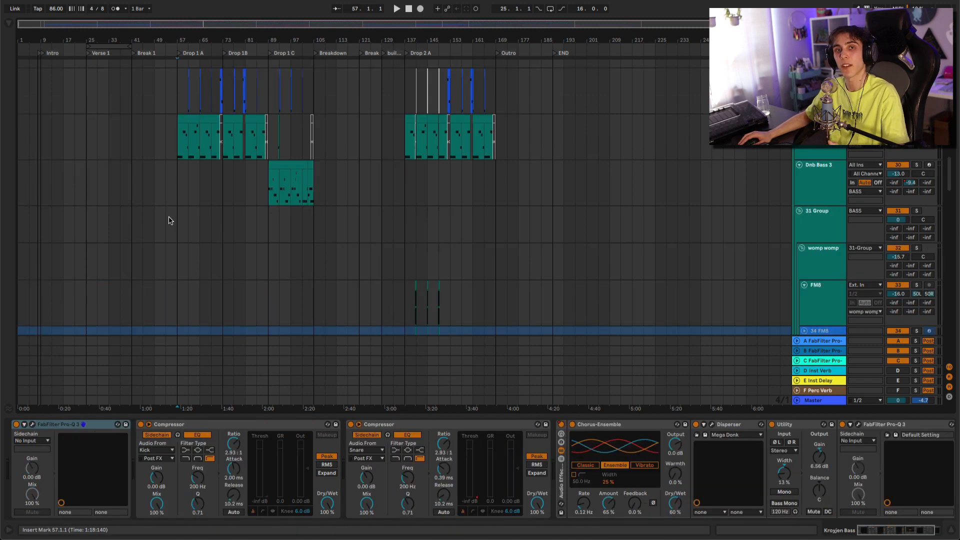
pyautogui.scroll(6, 169, 220)
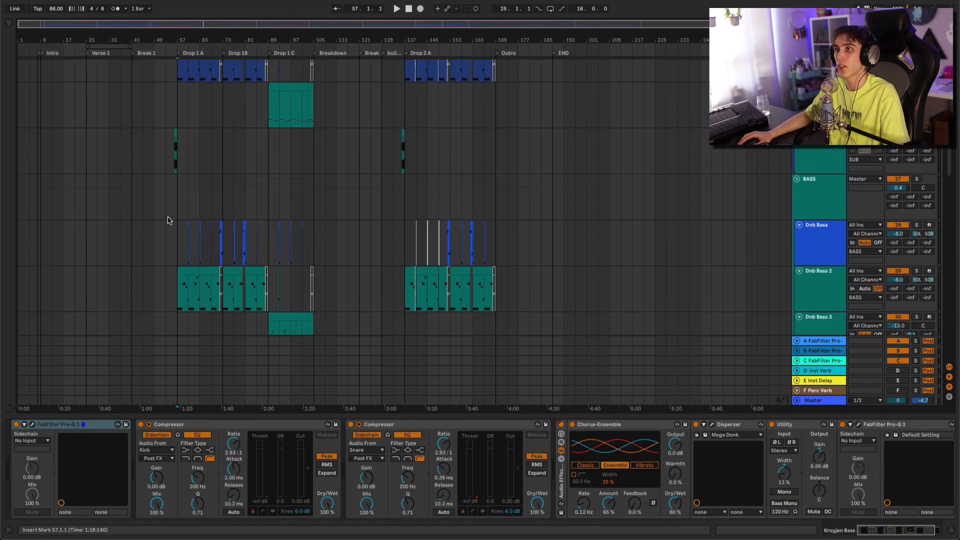
pyautogui.scroll(7, 169, 220)
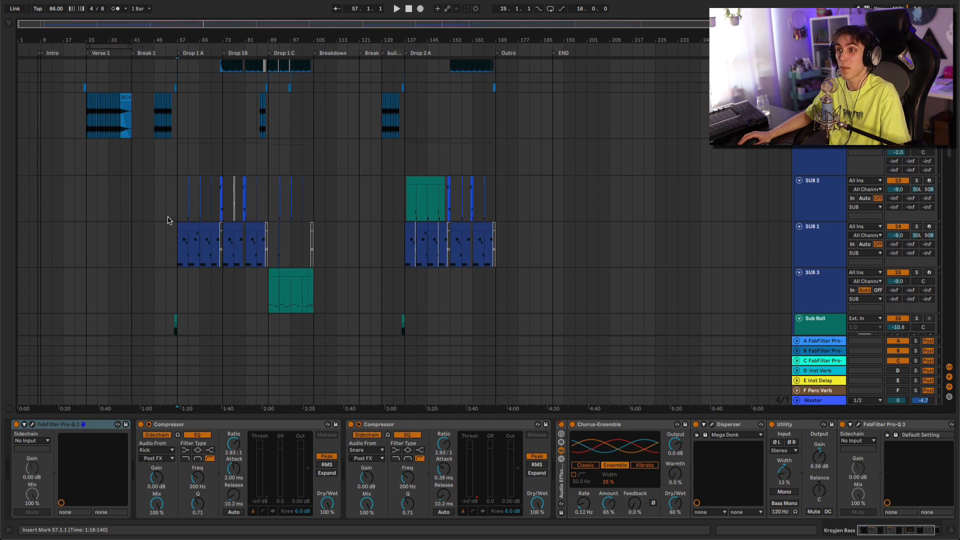
pyautogui.scroll(5, 169, 220)
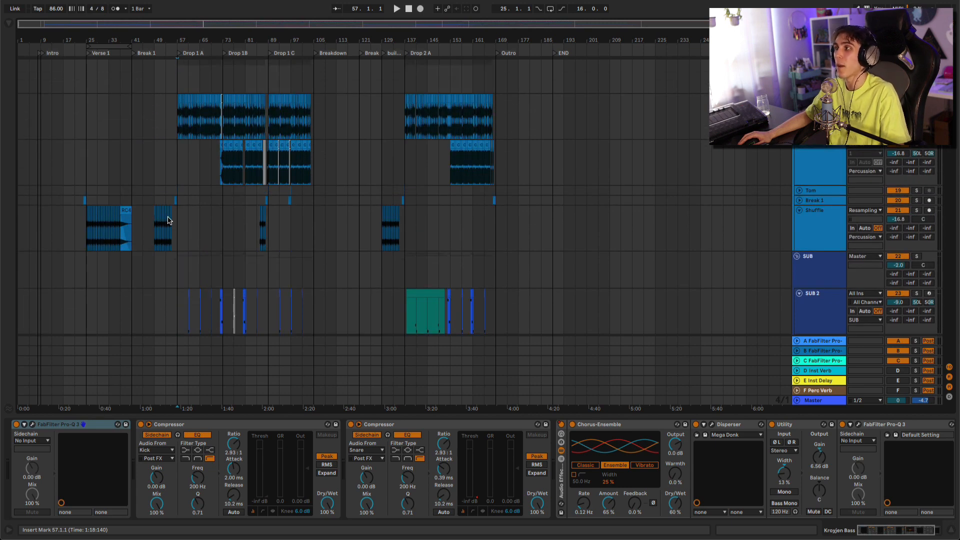
pyautogui.click(226, 133)
pyautogui.scroll(7, 221, 135)
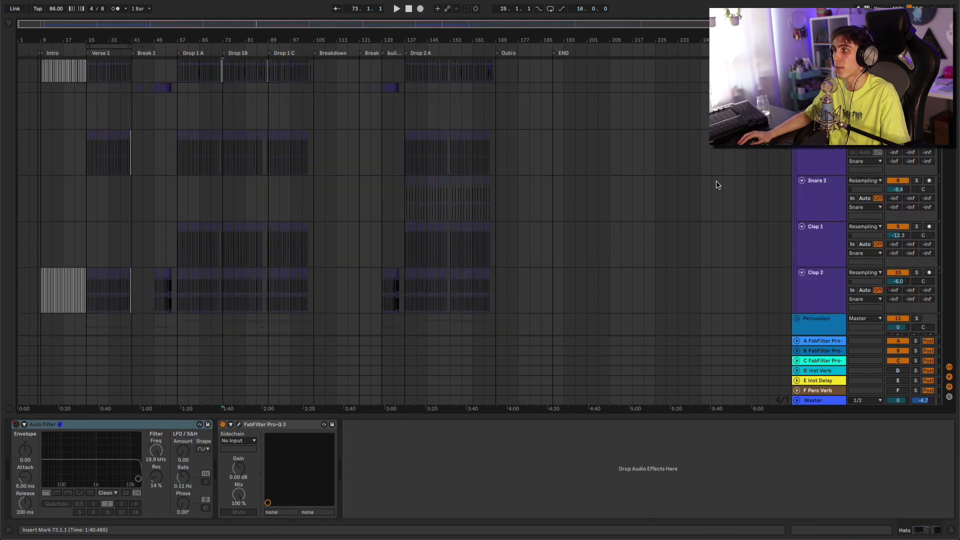
pyautogui.click(799, 99)
pyautogui.scroll(6, 800, 98)
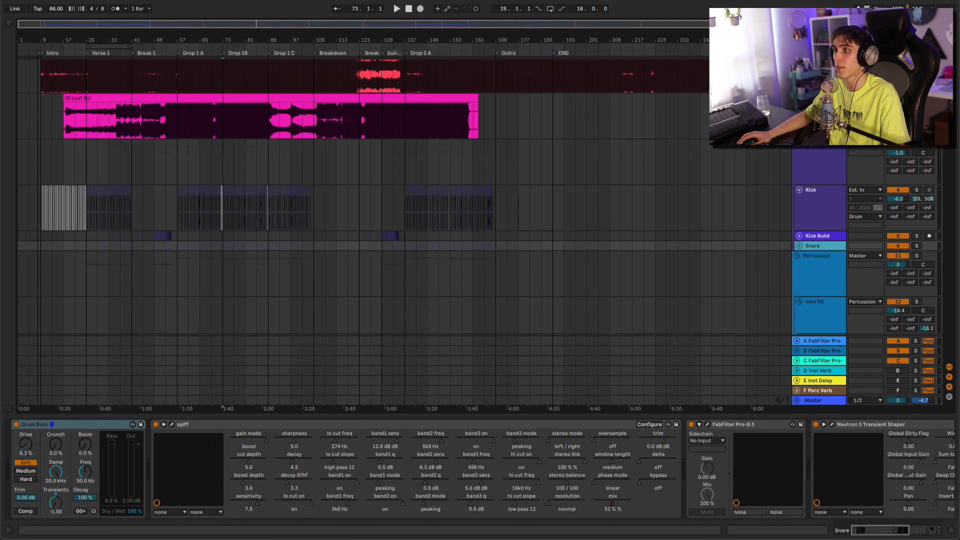
pyautogui.click(800, 190)
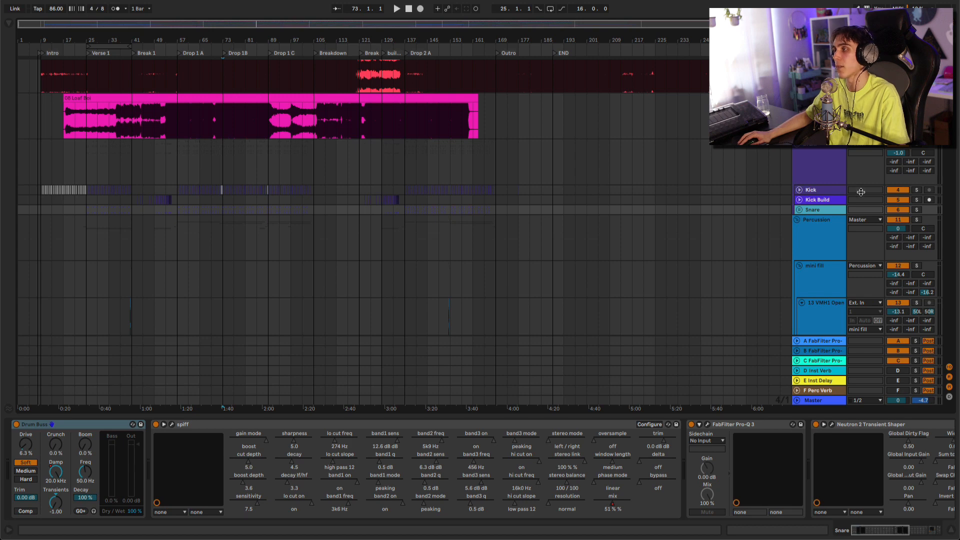
# Solo the Kick track and Snare group and play them from bar 73
pyautogui.click(916, 191)
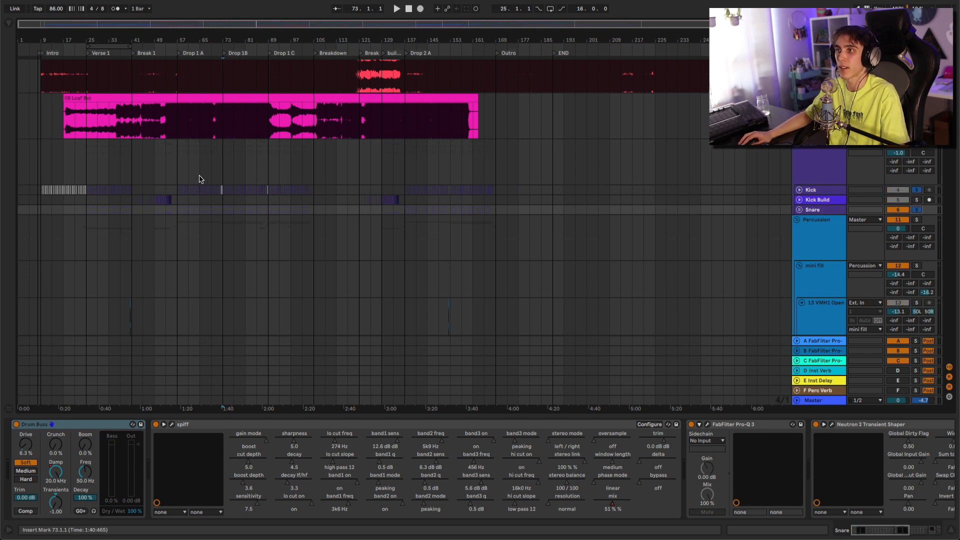
pyautogui.press('space')
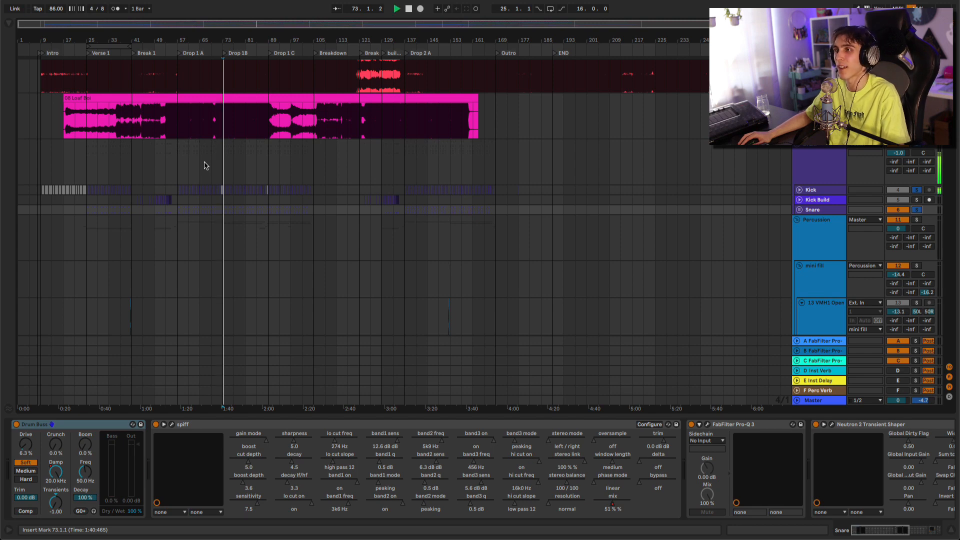
pyautogui.moveTo(223, 39); pyautogui.dragTo(225, 105)
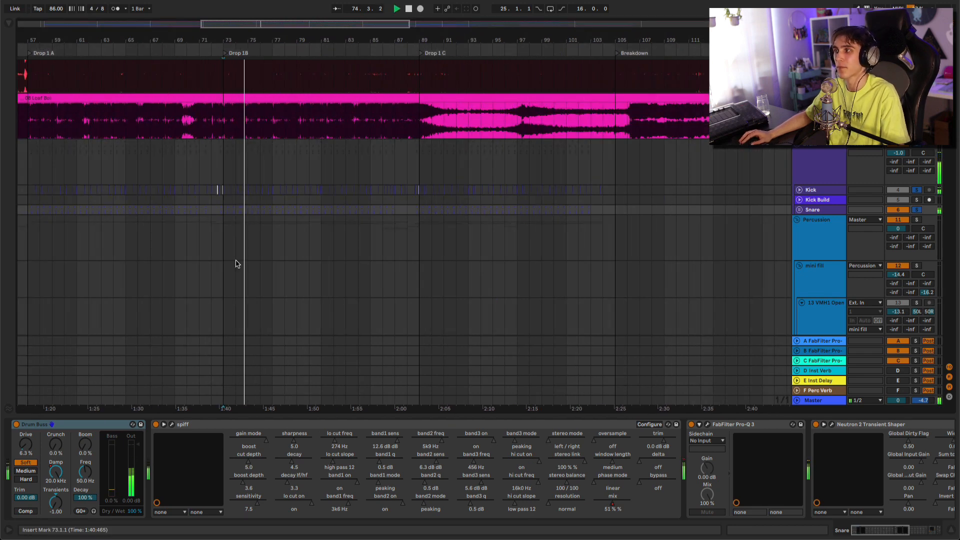
pyautogui.scroll(-10, 512, 216)
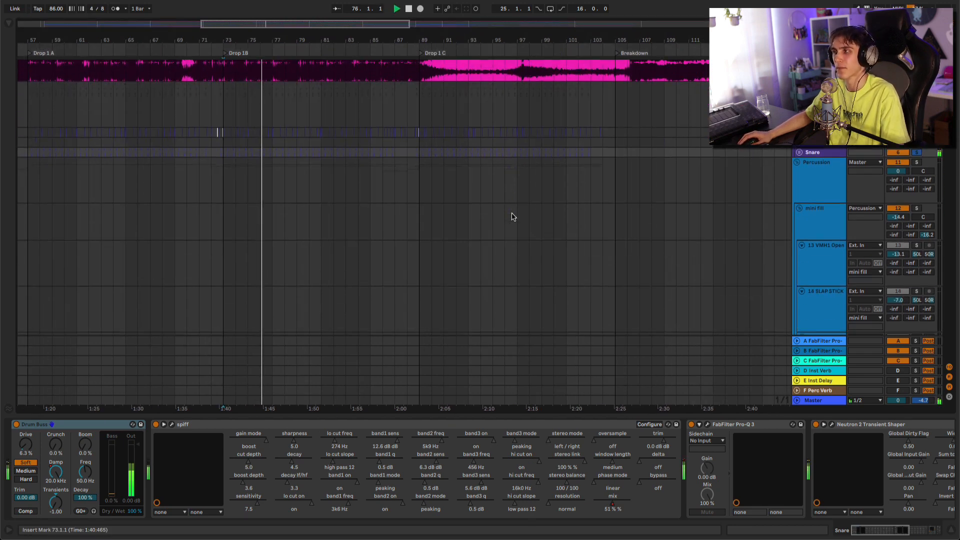
pyautogui.press('space')
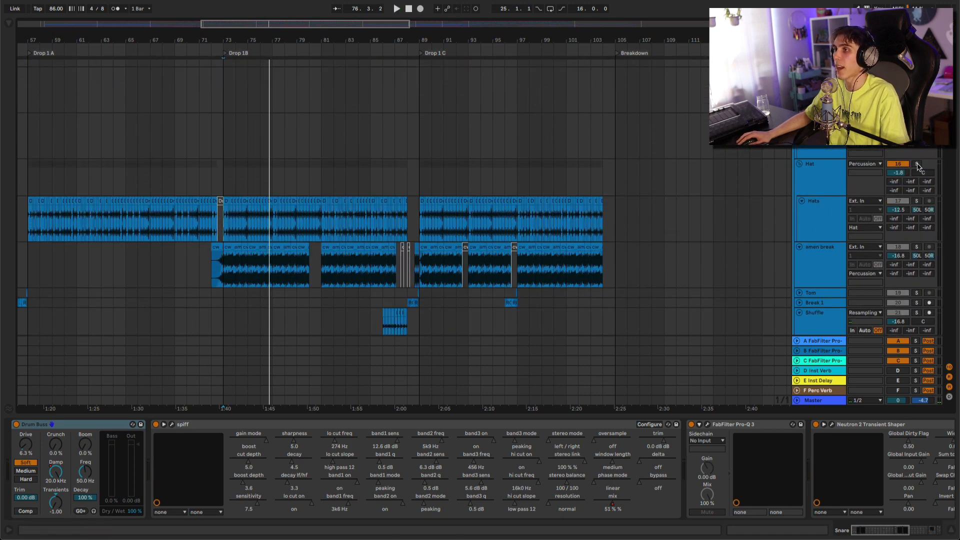
# Add the Hat group to the soloed drums and continue playback from bar 76
pyautogui.click(918, 165)
pyautogui.press('space')
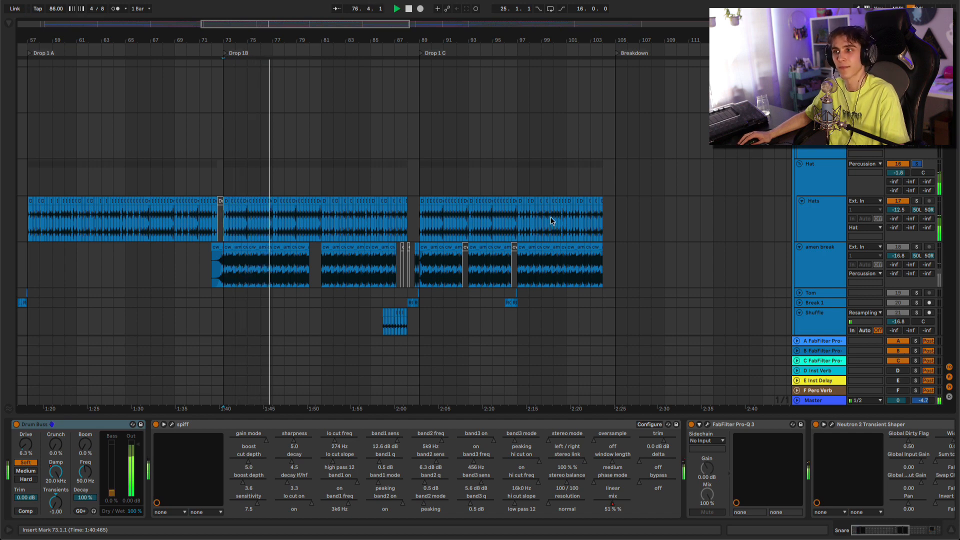
pyautogui.moveTo(283, 43); pyautogui.dragTo(283, 82)
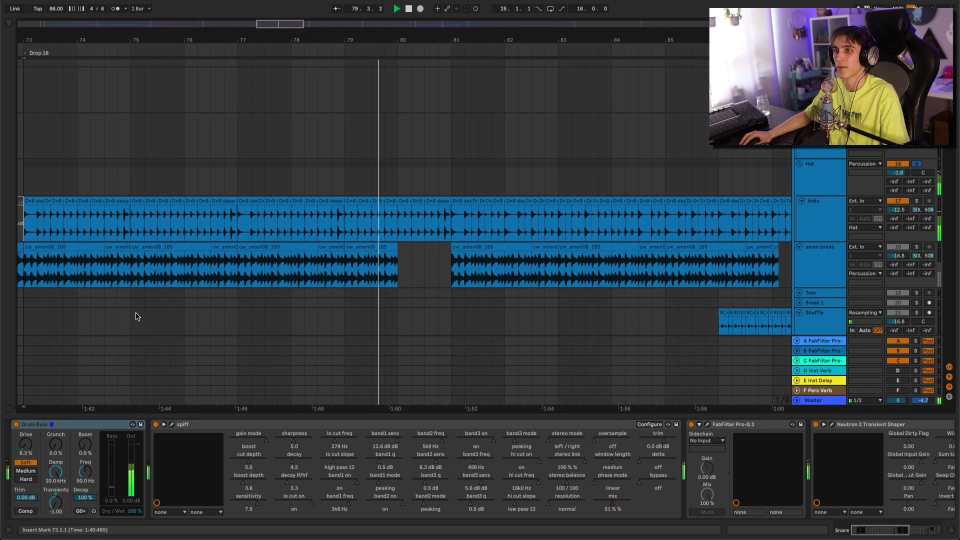
# Add the amen break track to the soloed drums and play it with its spiff plug-in window open
pyautogui.moveTo(30, 244); pyautogui.dragTo(107, 250)
pyautogui.press('space')
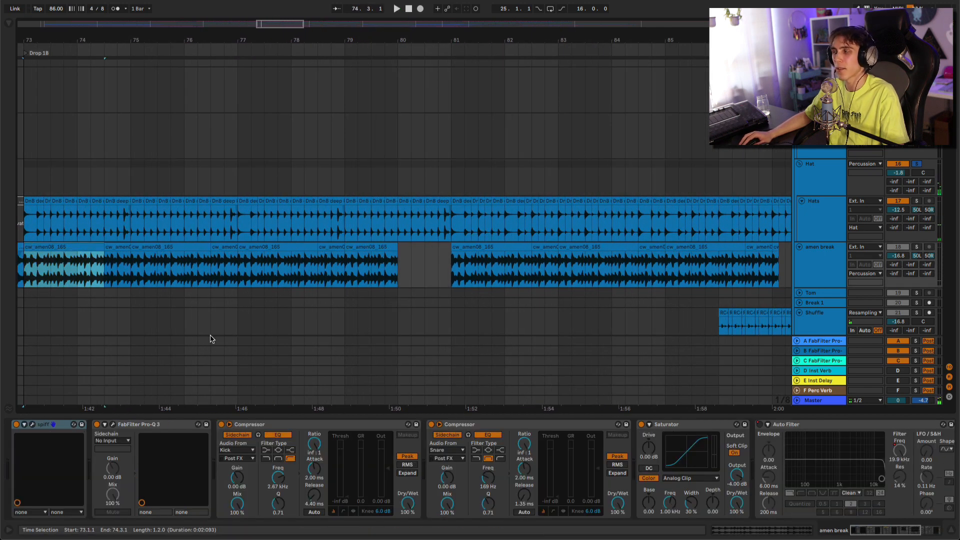
pyautogui.click(919, 249)
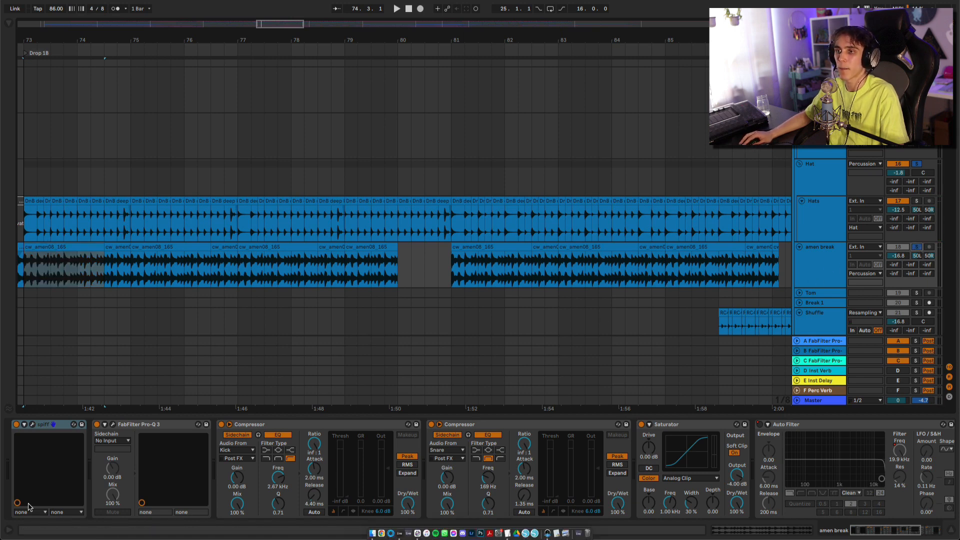
pyautogui.click(32, 424)
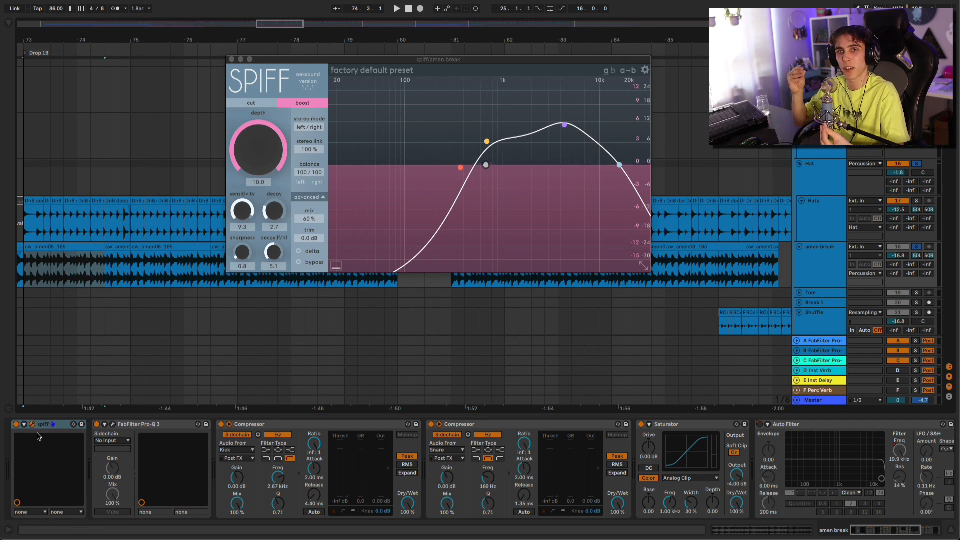
pyautogui.press('space')
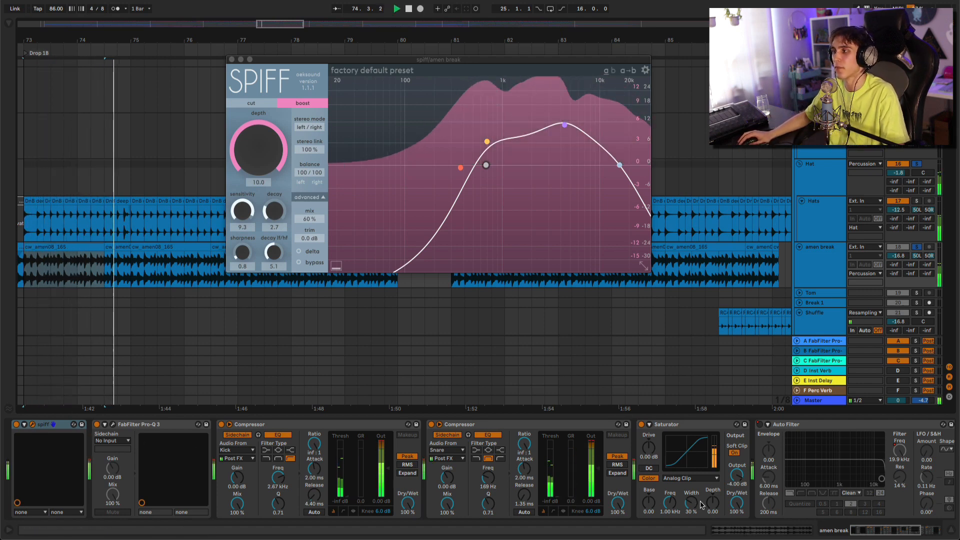
# Compare the amen break with its spiff plug-in switched off and on during playback, and close the plug-in window
pyautogui.moveTo(898, 530); pyautogui.dragTo(661, 522)
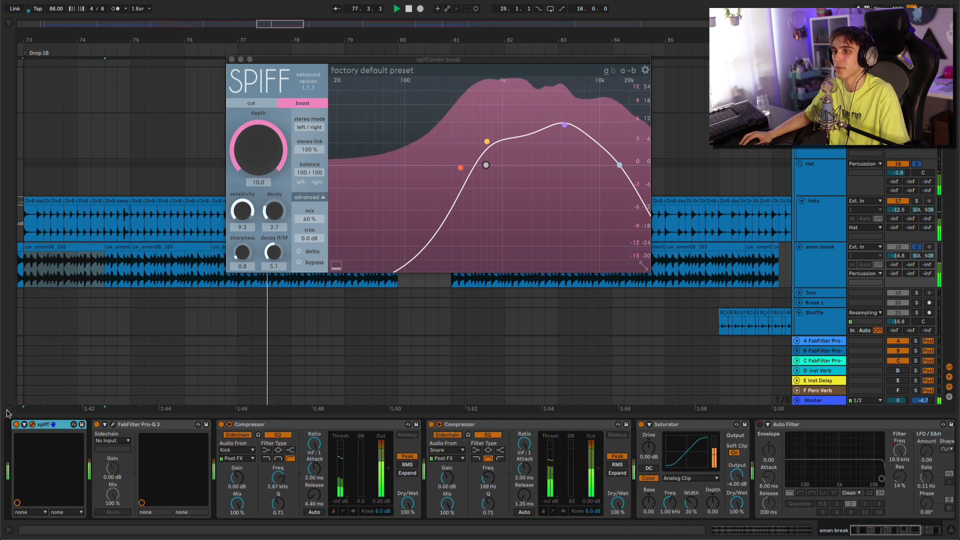
pyautogui.press('space')
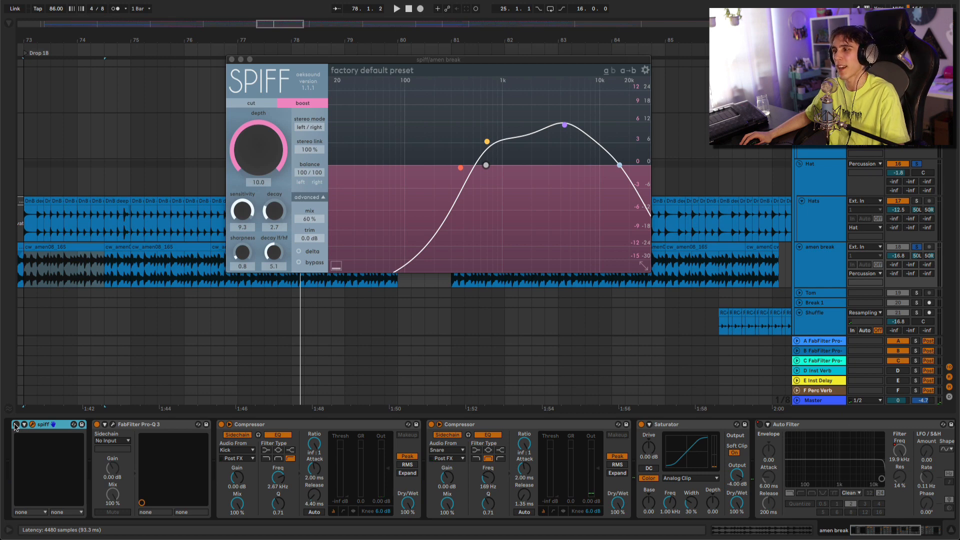
pyautogui.press('space')
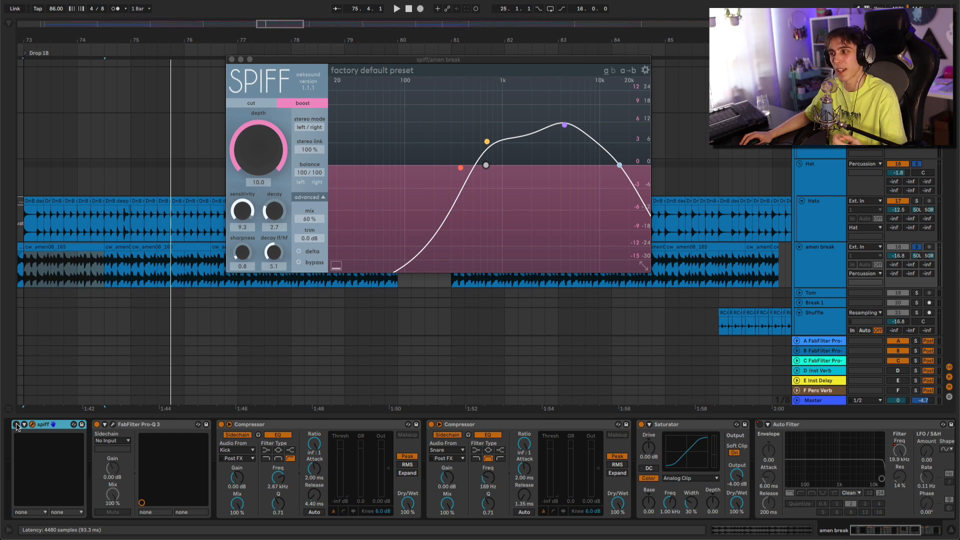
pyautogui.click(16, 425)
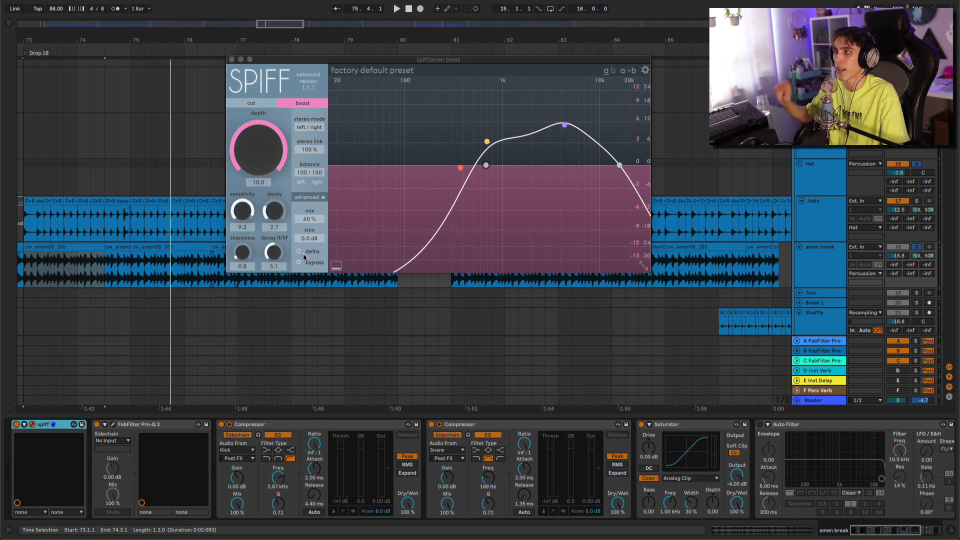
pyautogui.press('space')
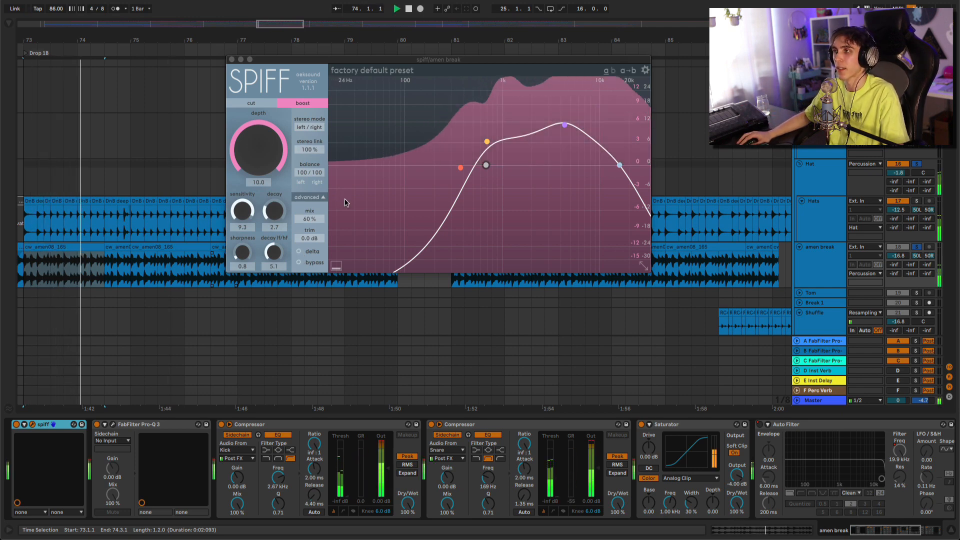
pyautogui.click(231, 59)
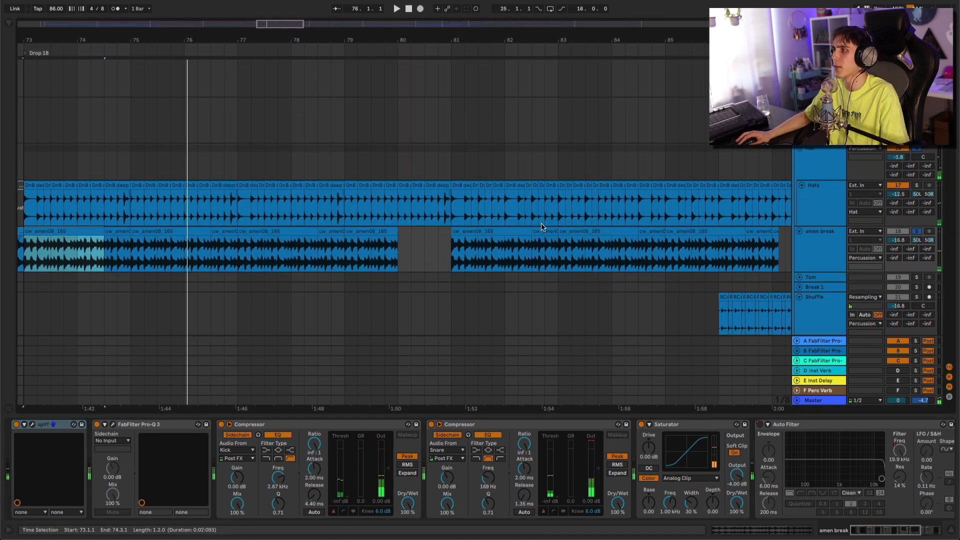
# Solo the Kroyjen Bass track and play it from the start of Drop 1A at bar 57
pyautogui.press('x')
pyautogui.moveTo(240, 40); pyautogui.dragTo(240, 55)
pyautogui.scroll(-10, 244, 120)
pyautogui.scroll(3, 249, 121)
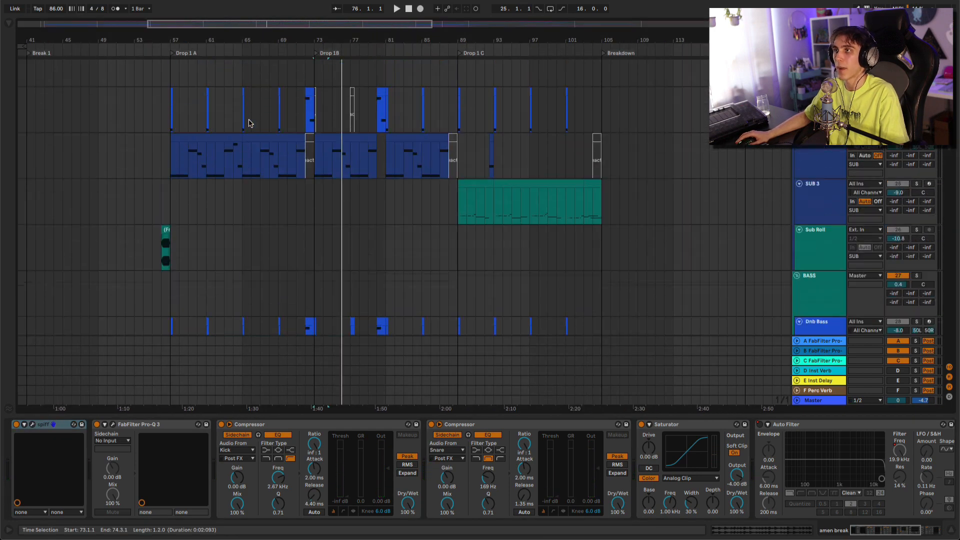
pyautogui.scroll(-10, 256, 120)
pyautogui.scroll(-5, 283, 167)
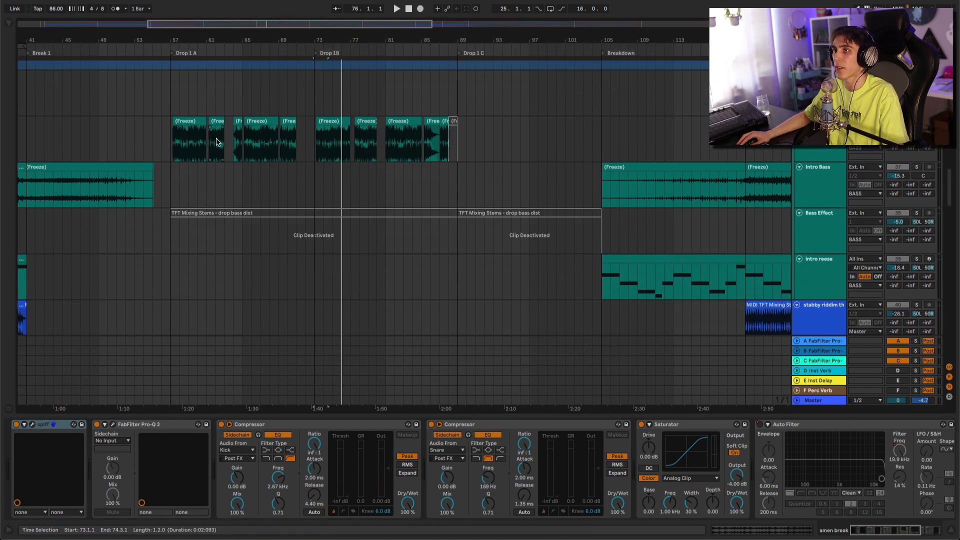
pyautogui.click(160, 140)
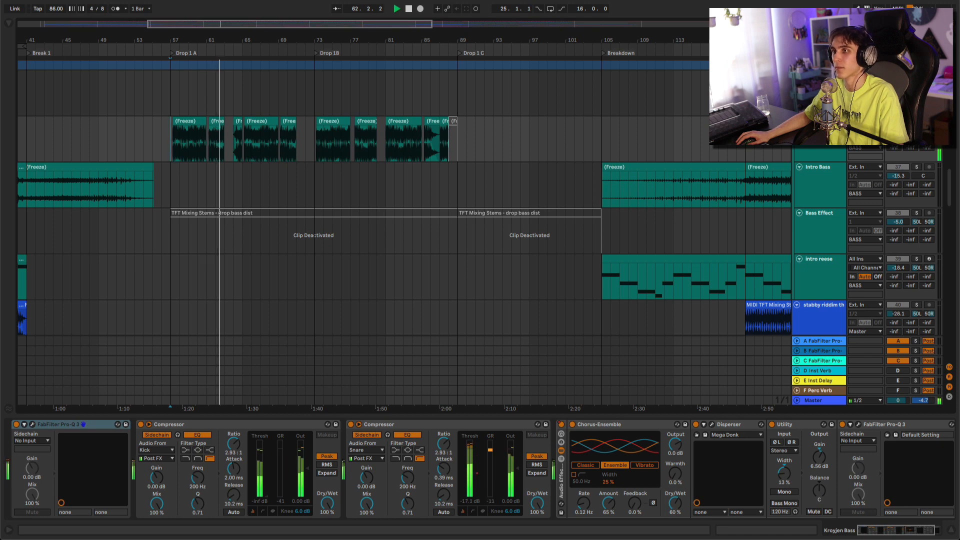
pyautogui.press('space')
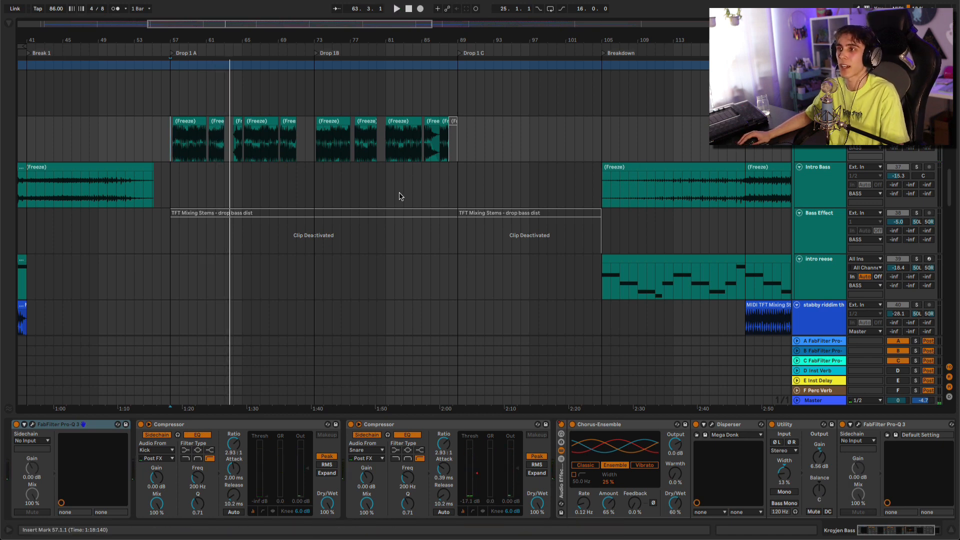
# Solo the String Swell track and play it from Break 1 at bar 41 and from Drop 1A at bar 57
pyautogui.scroll(5, 196, 150)
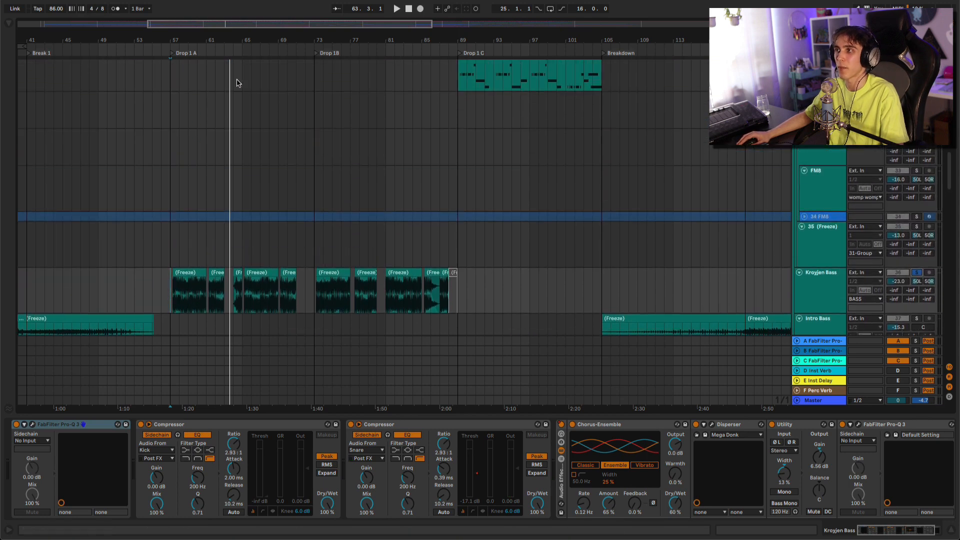
pyautogui.scroll(-3, 231, 193)
pyautogui.scroll(-6, 231, 193)
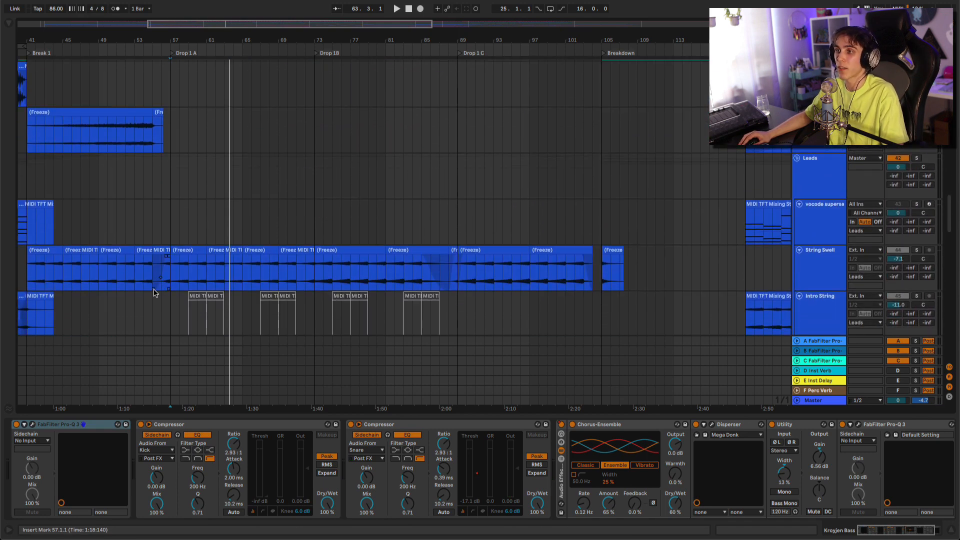
pyautogui.click(180, 251)
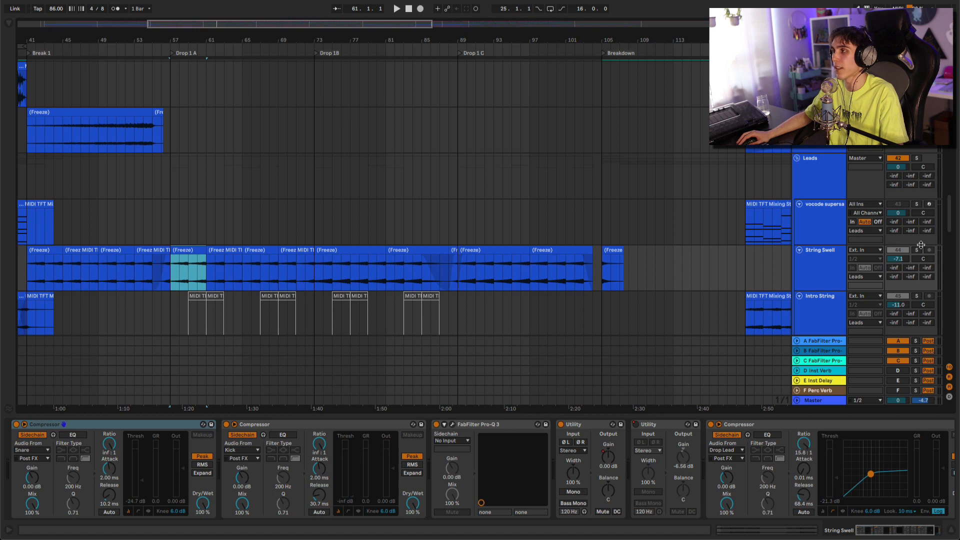
pyautogui.click(917, 251)
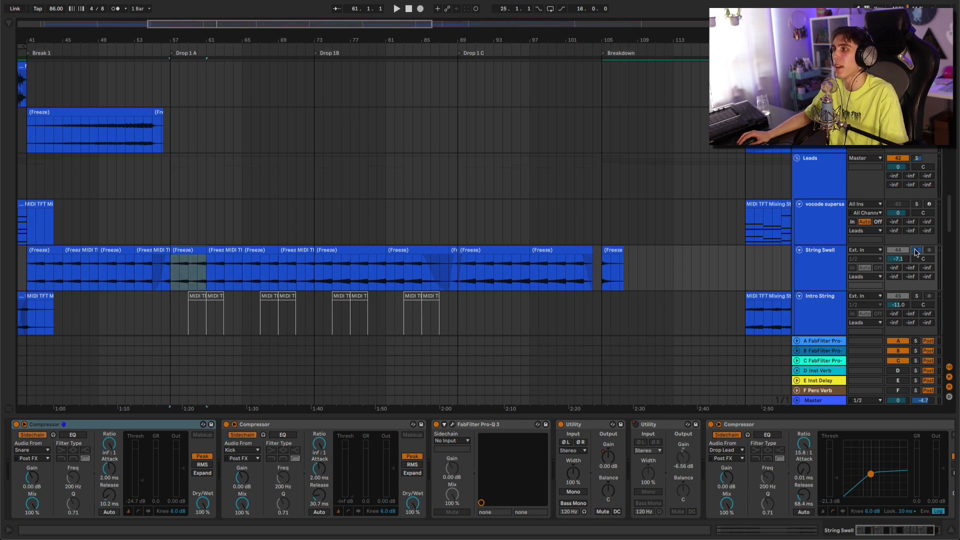
pyautogui.click(916, 251)
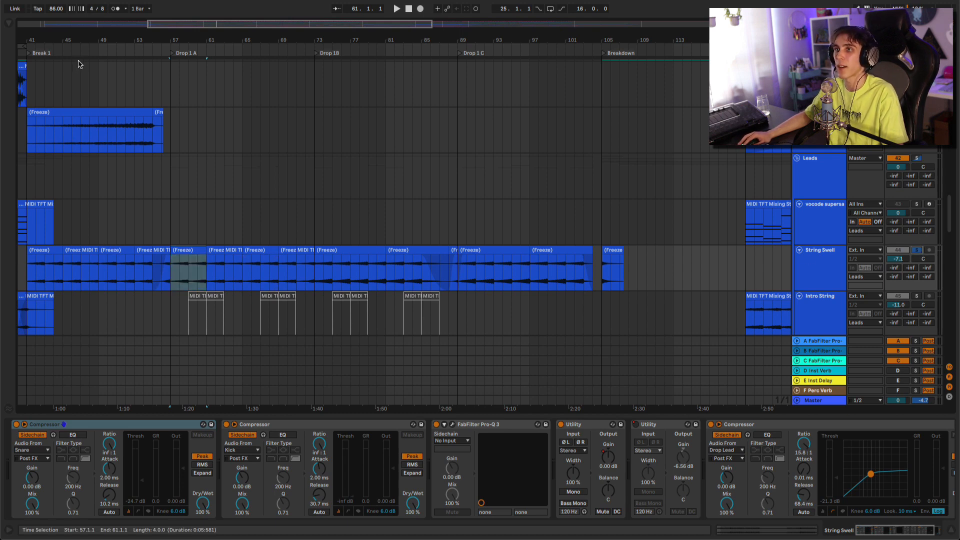
pyautogui.moveTo(89, 40); pyautogui.dragTo(89, 10)
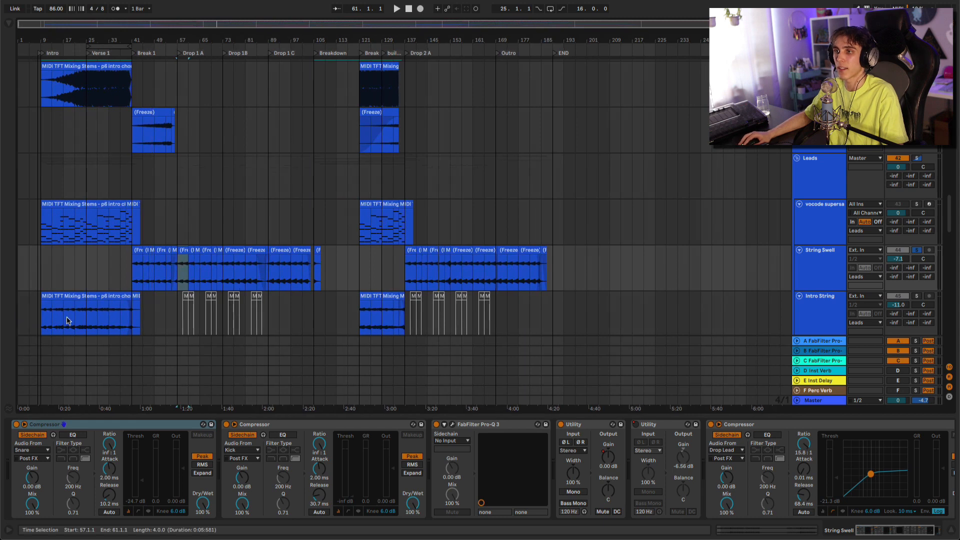
pyautogui.click(126, 273)
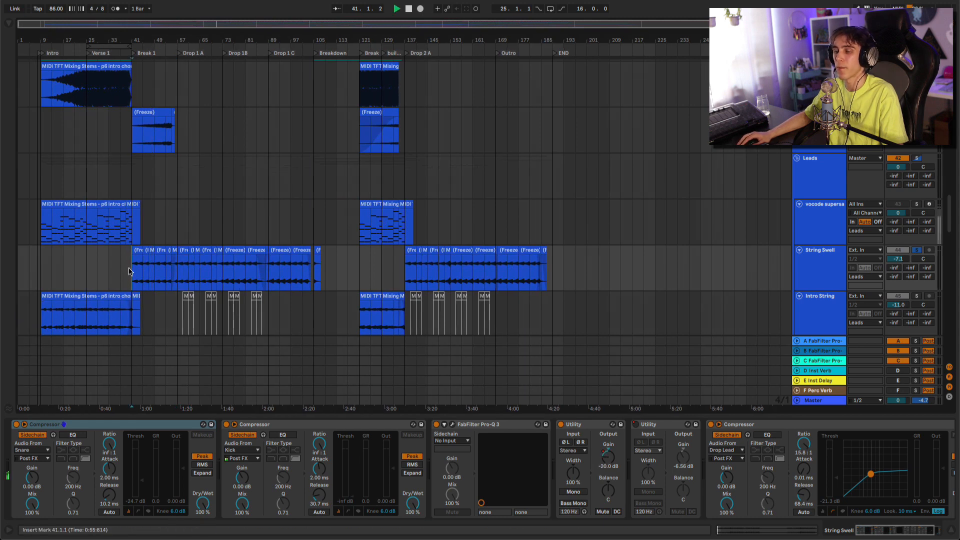
pyautogui.press('space')
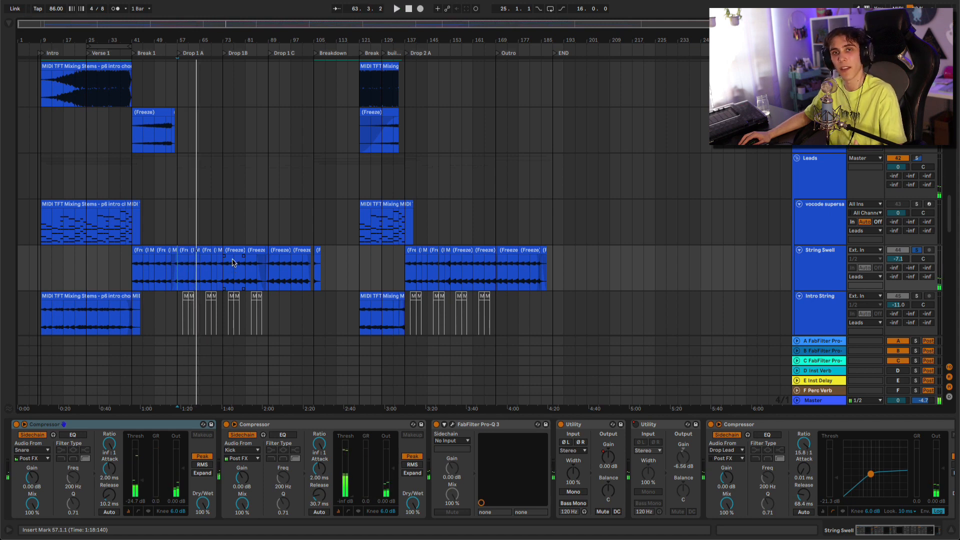
# Solo the vox choppy thing and Vocal Echo tracks and play them from the start of Drop 2A at bar 137
pyautogui.scroll(-6, 234, 260)
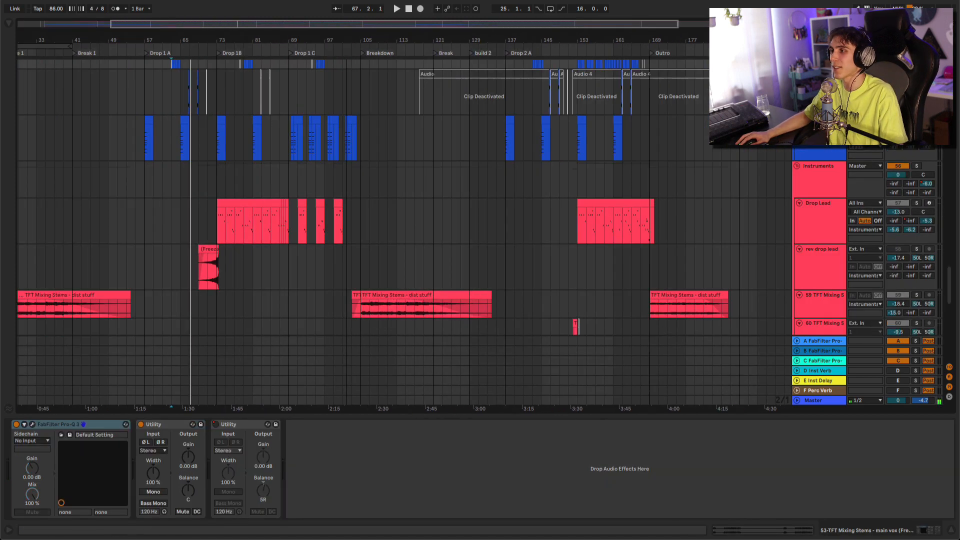
pyautogui.scroll(-1, 495, 227)
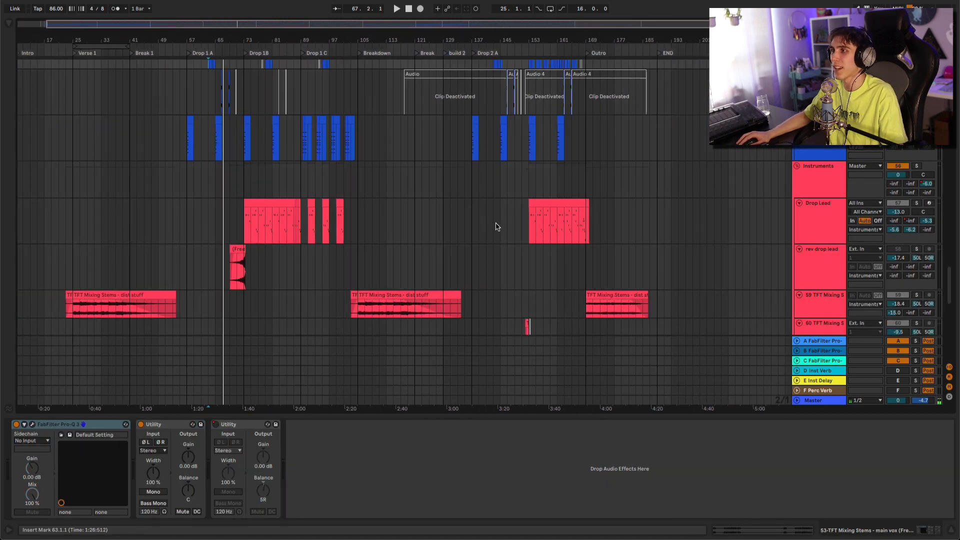
pyautogui.click(474, 204)
pyautogui.scroll(-6, 487, 231)
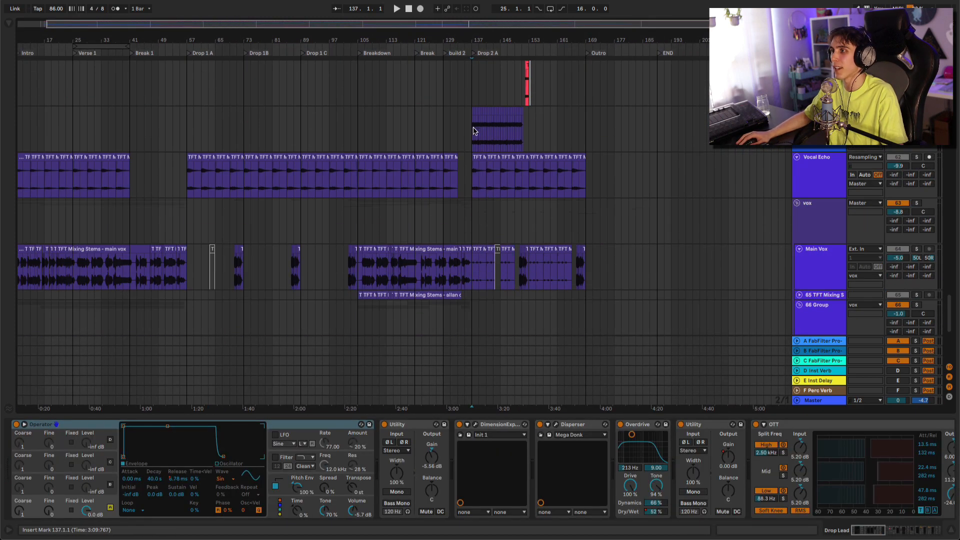
pyautogui.click(471, 136)
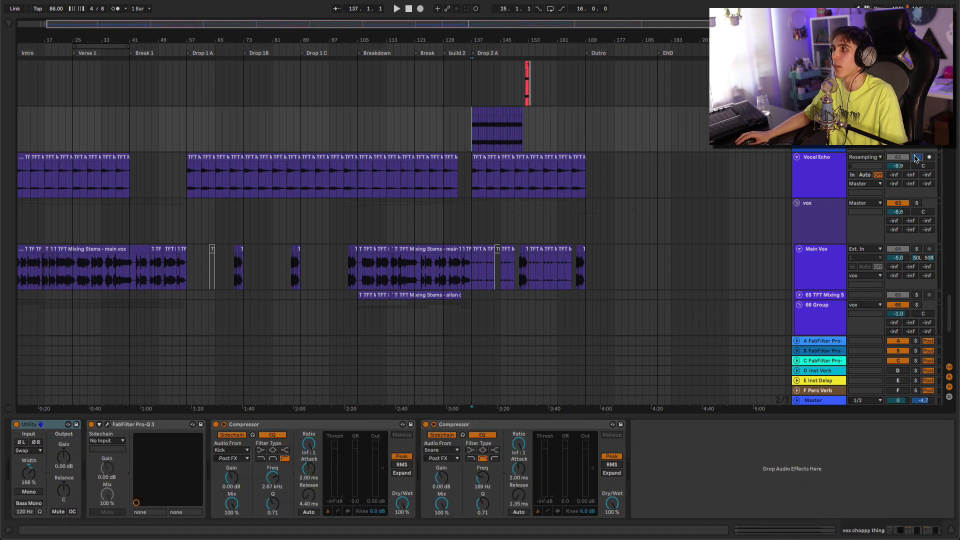
pyautogui.click(916, 158)
pyautogui.press('space')
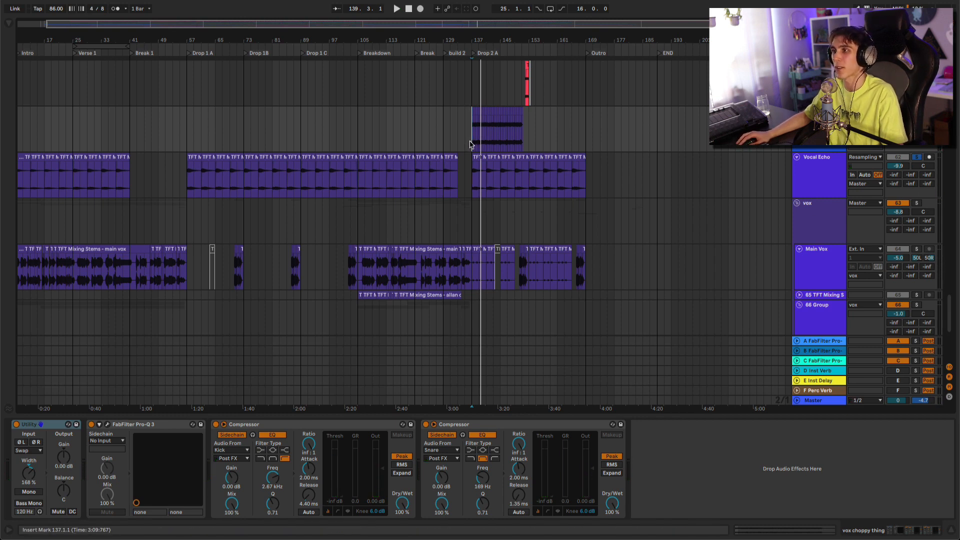
pyautogui.press('+')
pyautogui.press('space')
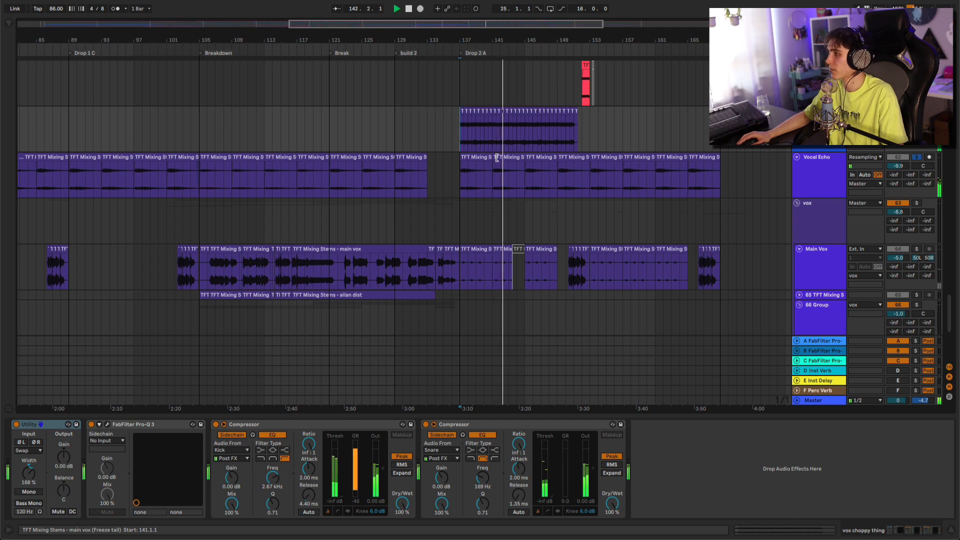
# Solo the 31 Group inside the BASS group and play its FM8 and frozen layers from Drop 2A at bar 137
pyautogui.scroll(2, 496, 159)
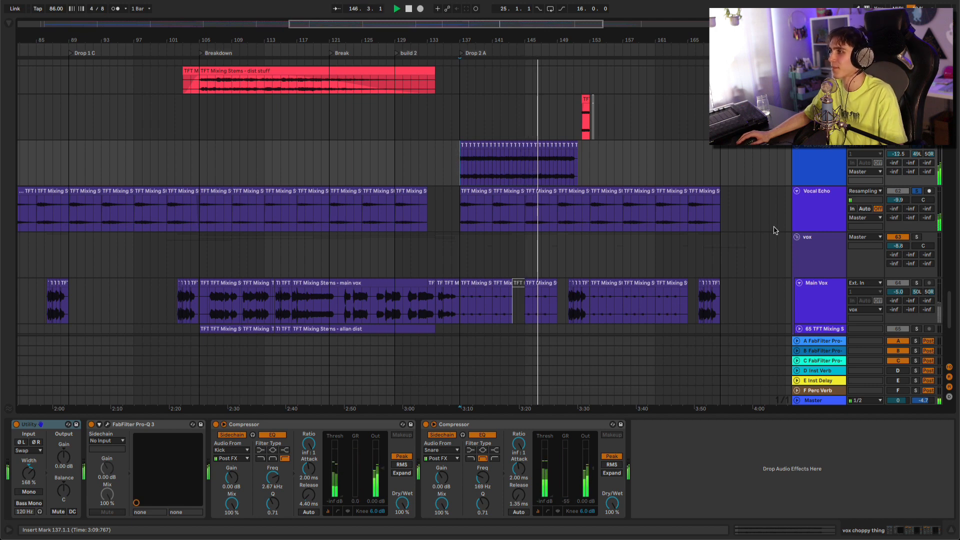
pyautogui.scroll(10, 677, 232)
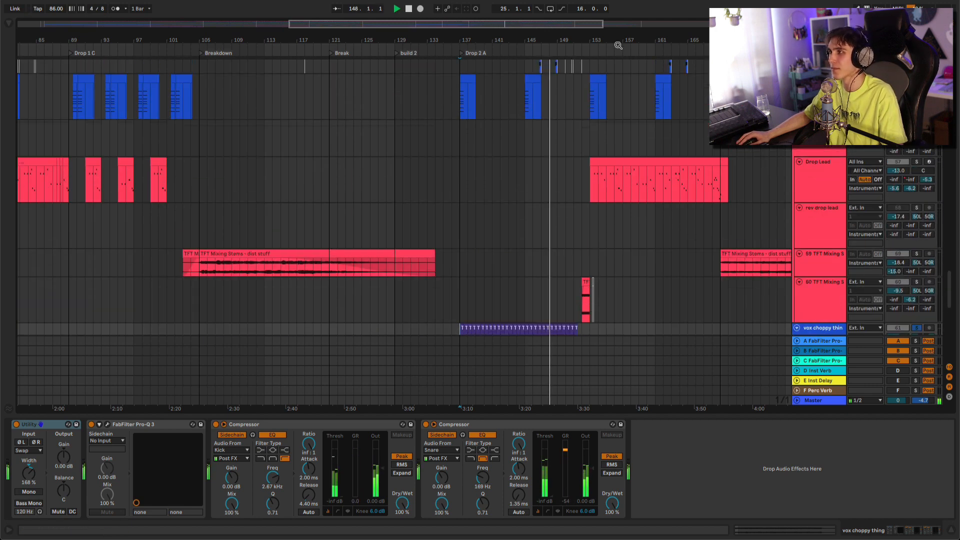
pyautogui.moveTo(619, 46); pyautogui.dragTo(614, 43)
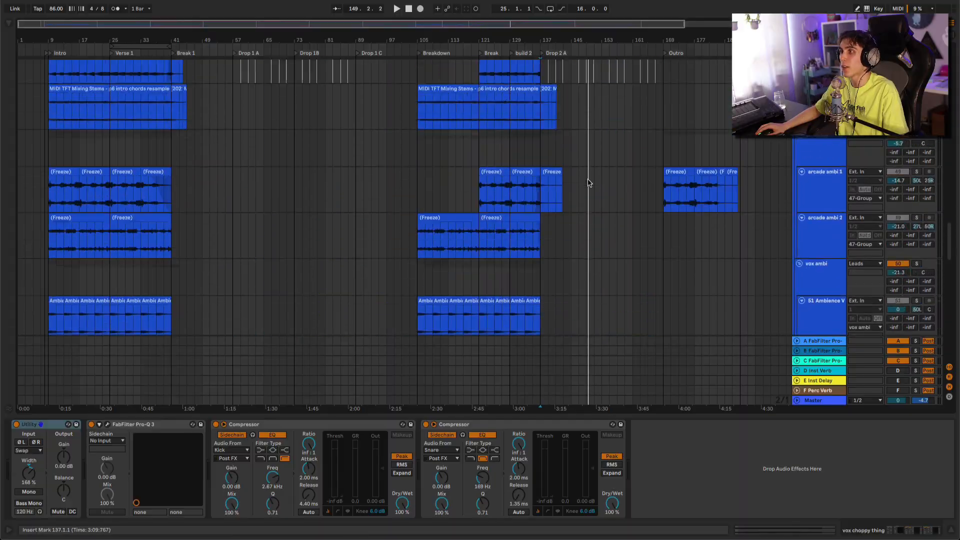
pyautogui.scroll(-10, 825, 214)
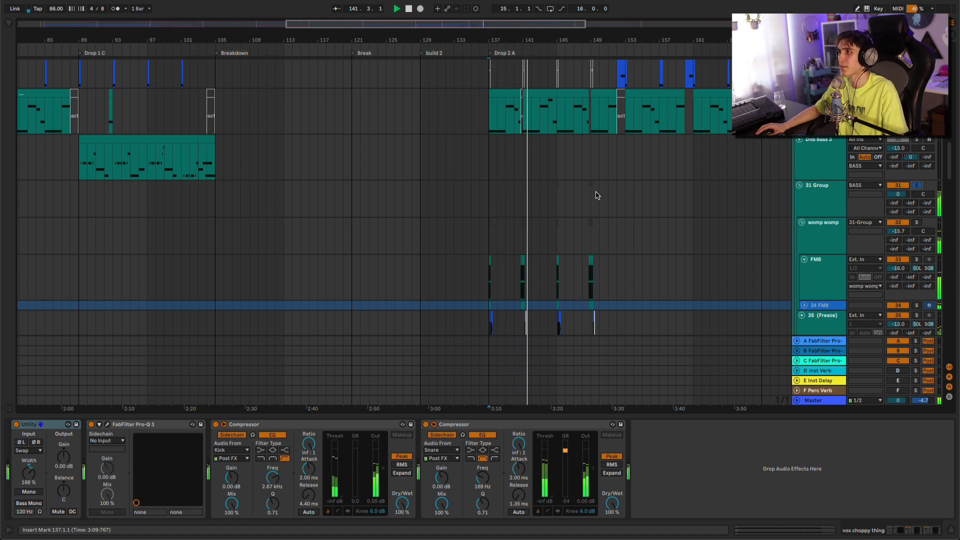
pyautogui.scroll(2, 578, 197)
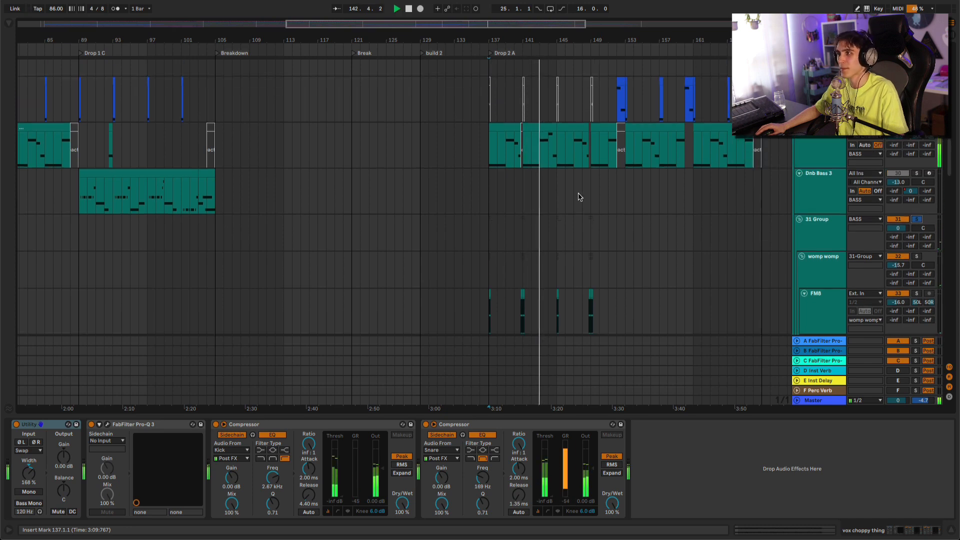
pyautogui.scroll(-1, 579, 196)
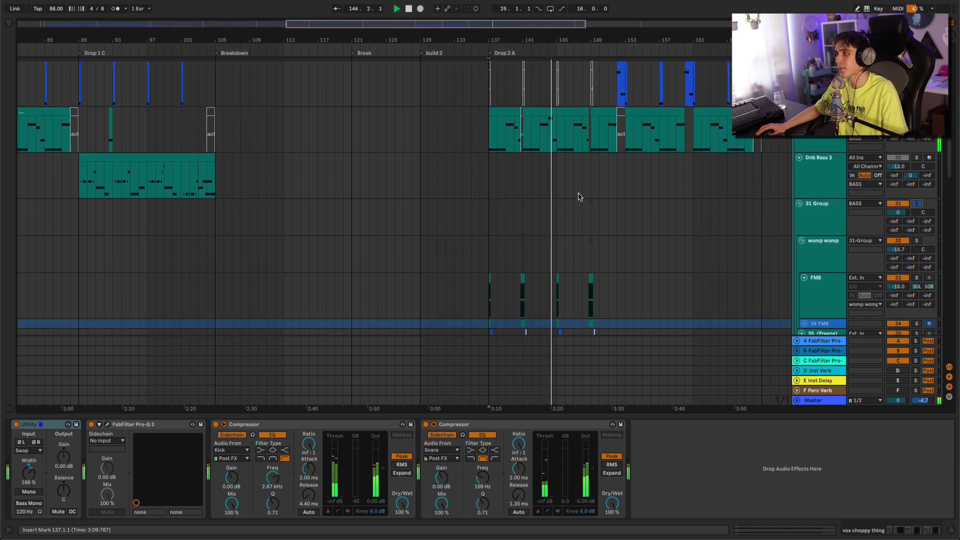
pyautogui.scroll(-2, 578, 197)
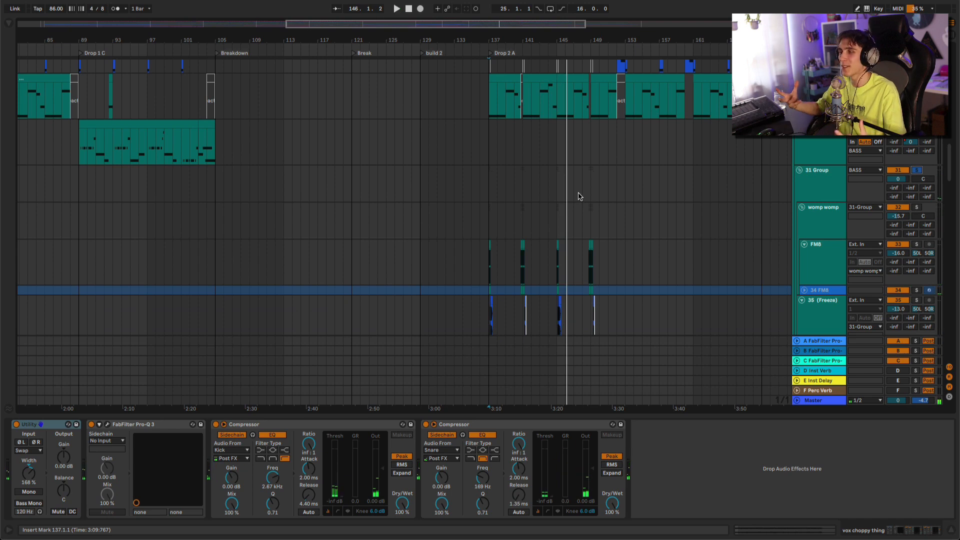